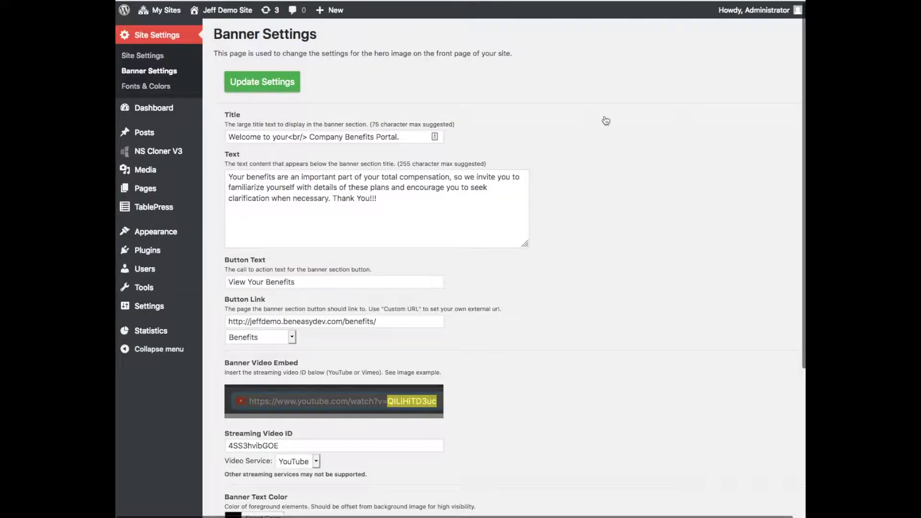
# Step: Leave the banner settings and open the dashboard home page of the demo site
pyautogui.hscroll(1, 504, 120)
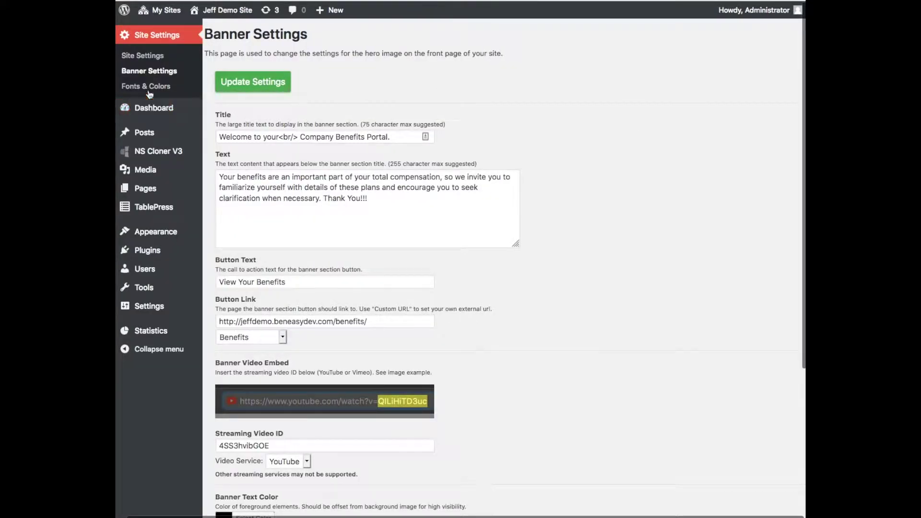
pyautogui.moveTo(226, 14)
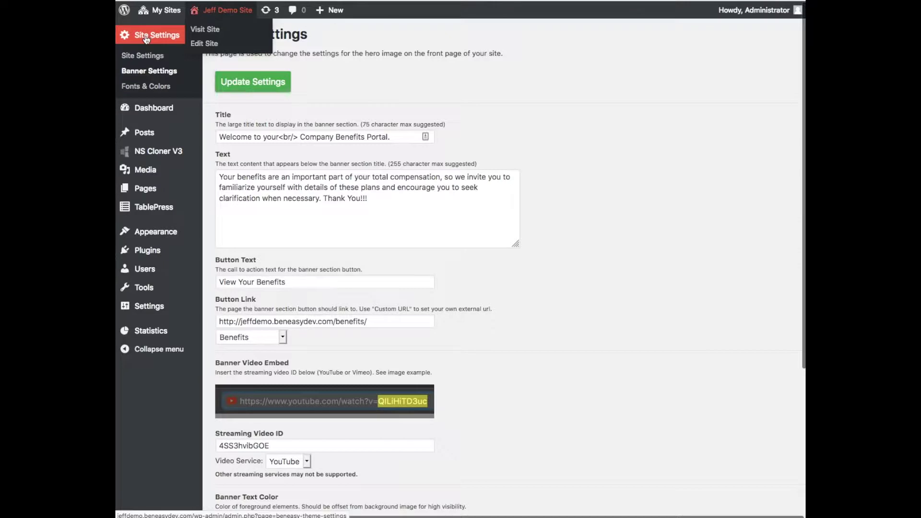
pyautogui.moveTo(159, 112)
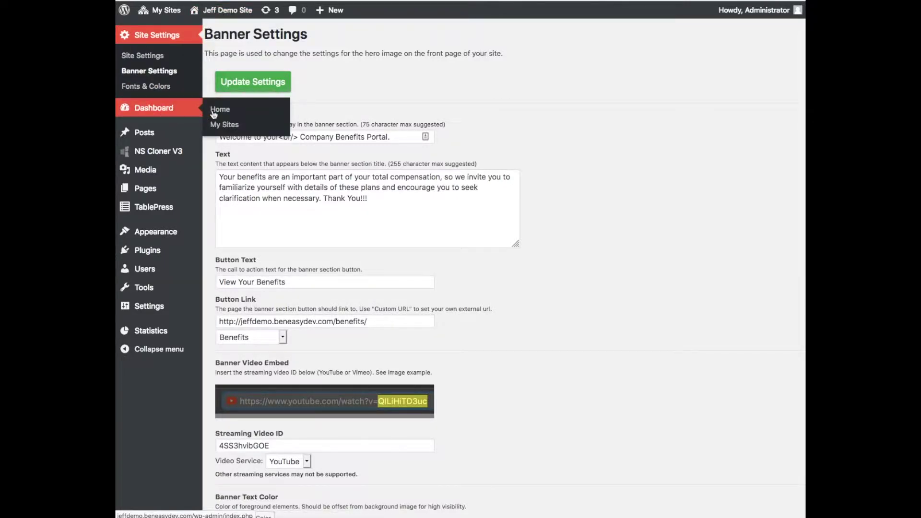
pyautogui.click(264, 115)
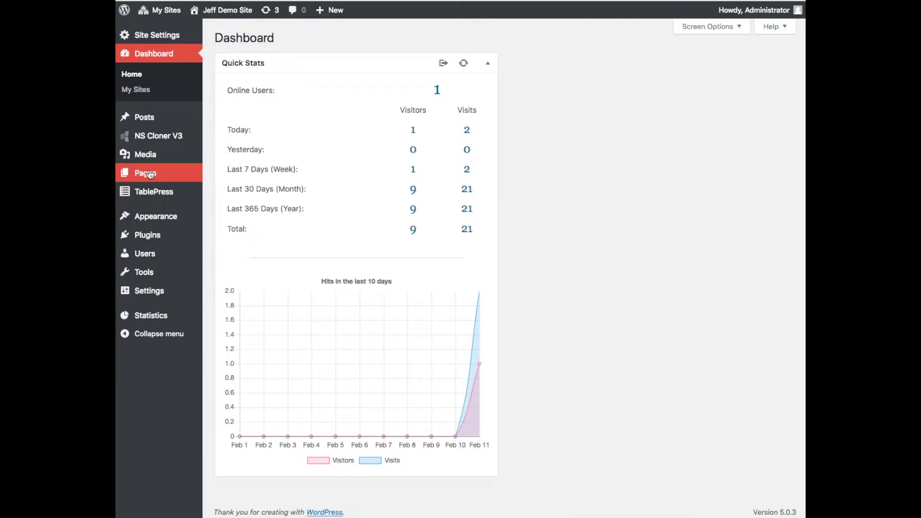
# Step: Open the Benefits page for editing from the list of all pages
pyautogui.moveTo(150, 174)
pyautogui.click(225, 178)
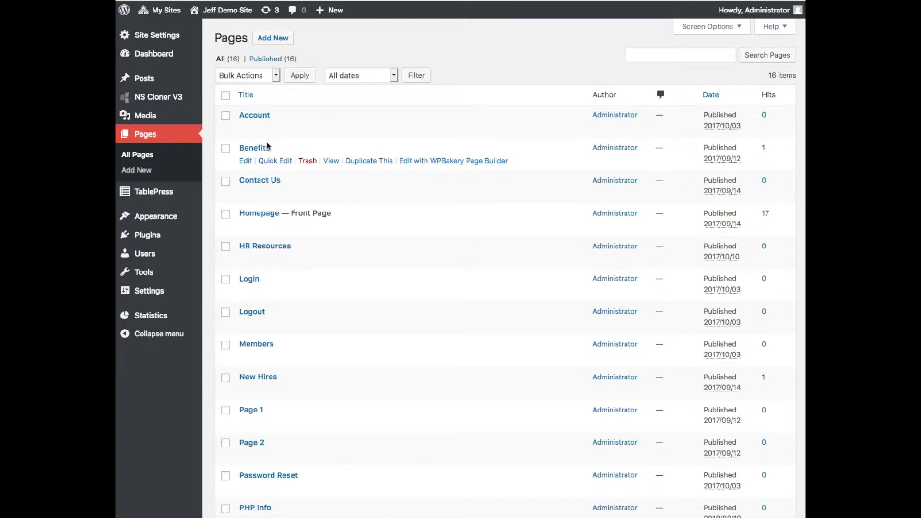
pyautogui.click(252, 150)
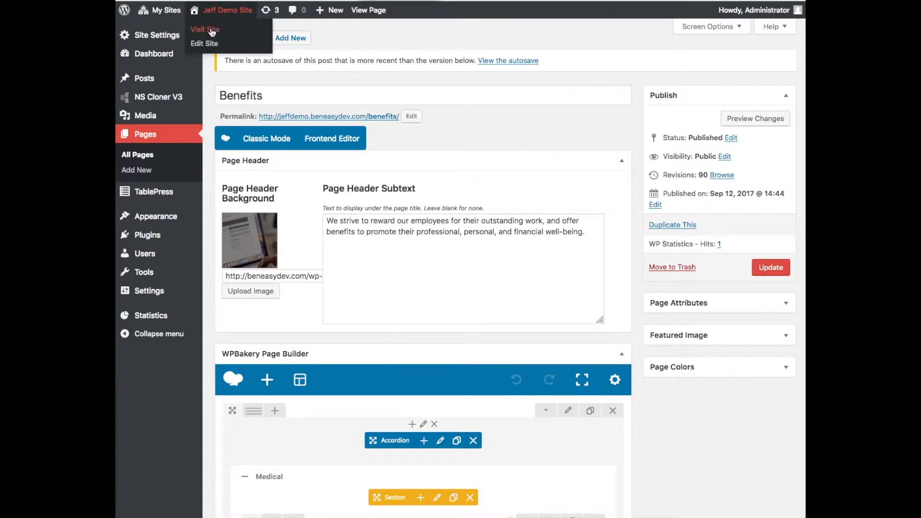
# Step: Open the live site in a new tab and view the expanded Medical section of its Benefits page
pyautogui.rightClick(214, 30)
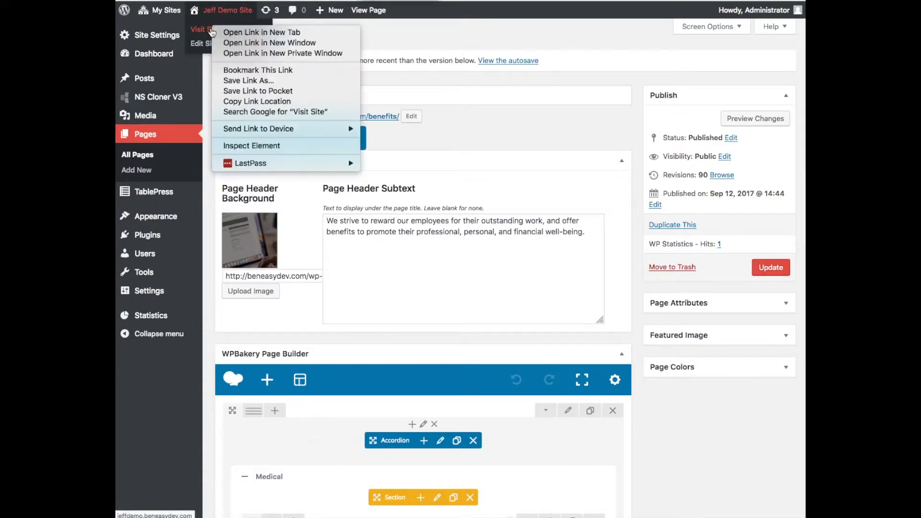
pyautogui.click(239, 33)
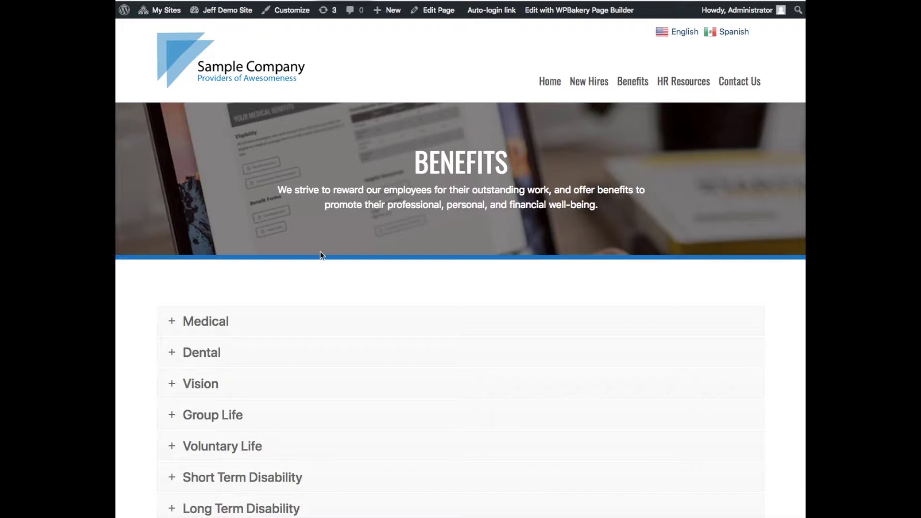
pyautogui.click(201, 326)
pyautogui.scroll(-6, 275, 312)
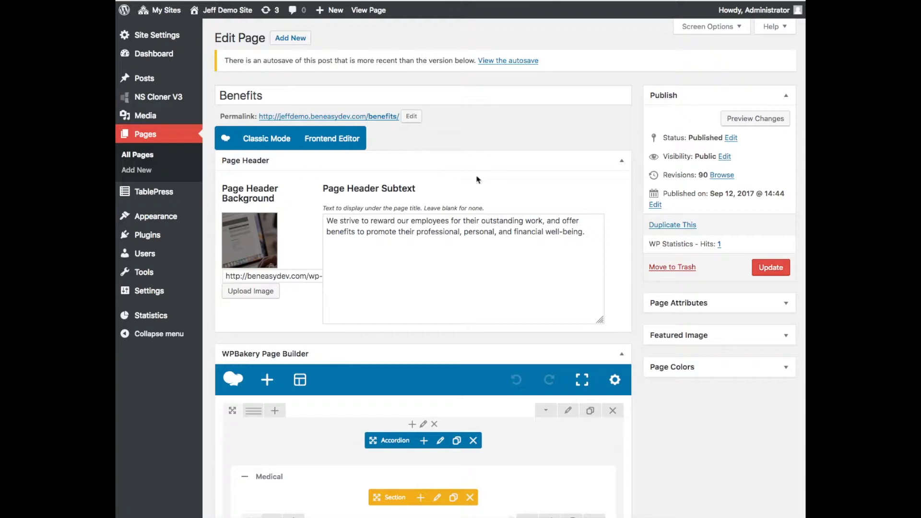
# Step: Examine the Medical section's layout and the accordion's collapsed section list in the page builder of the Benefits page
pyautogui.scroll(-5, 446, 196)
pyautogui.scroll(-2, 447, 199)
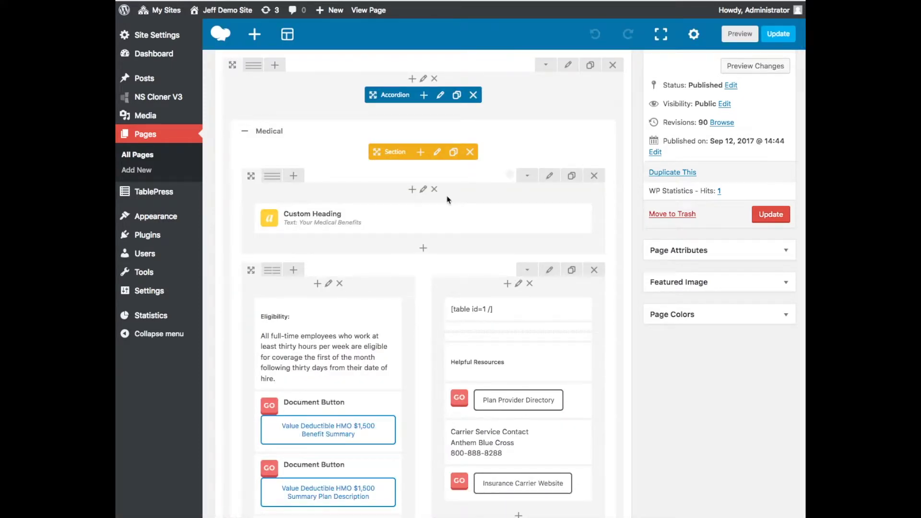
pyautogui.moveTo(365, 231)
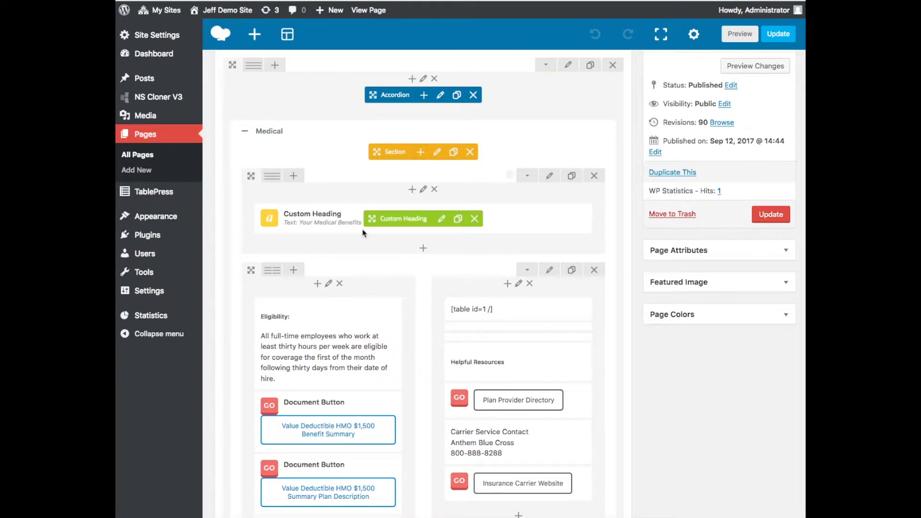
pyautogui.scroll(-3, 362, 232)
pyautogui.scroll(2, 362, 233)
pyautogui.scroll(1, 364, 233)
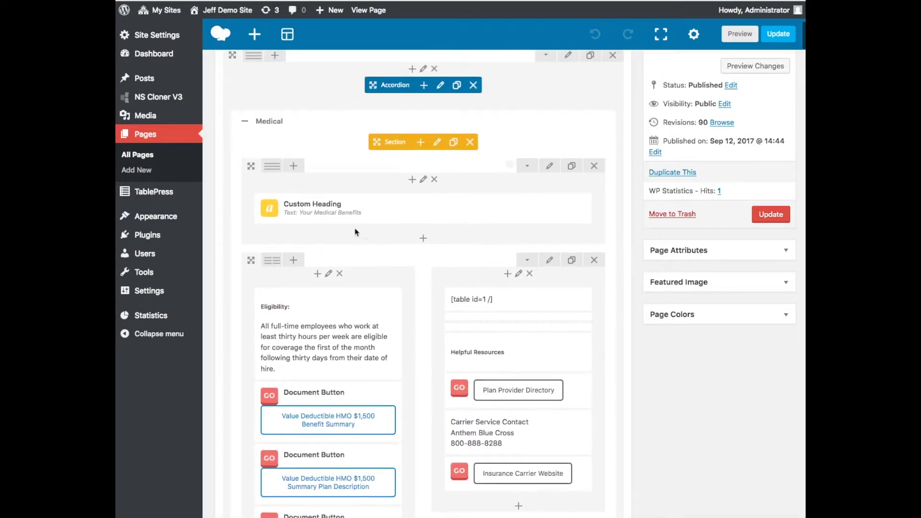
pyautogui.click(245, 121)
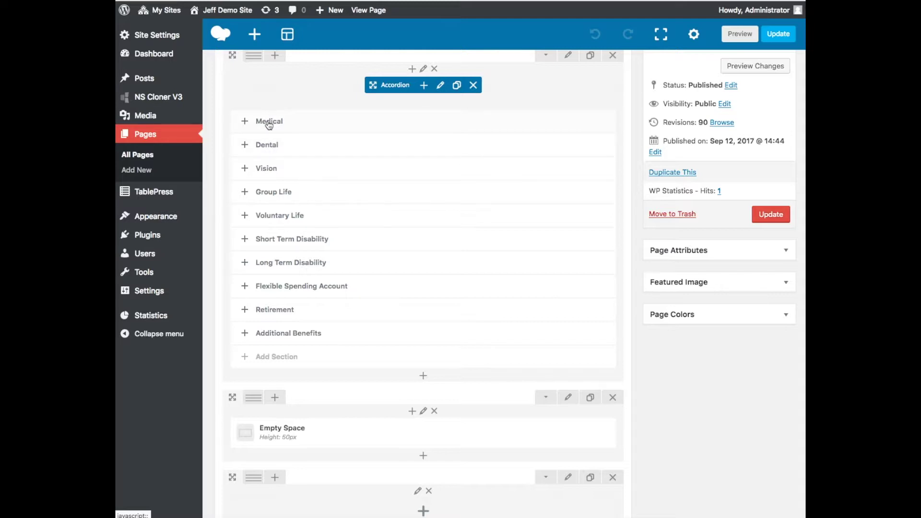
pyautogui.click(269, 123)
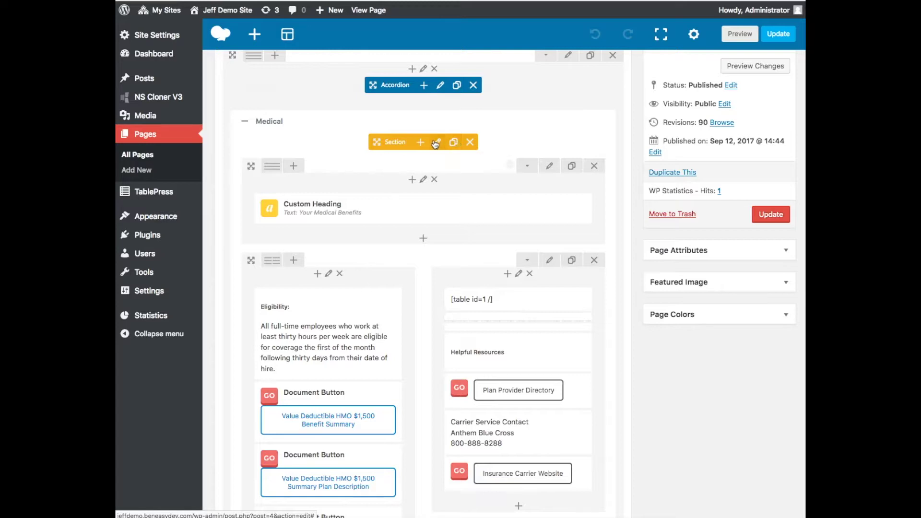
pyautogui.click(244, 123)
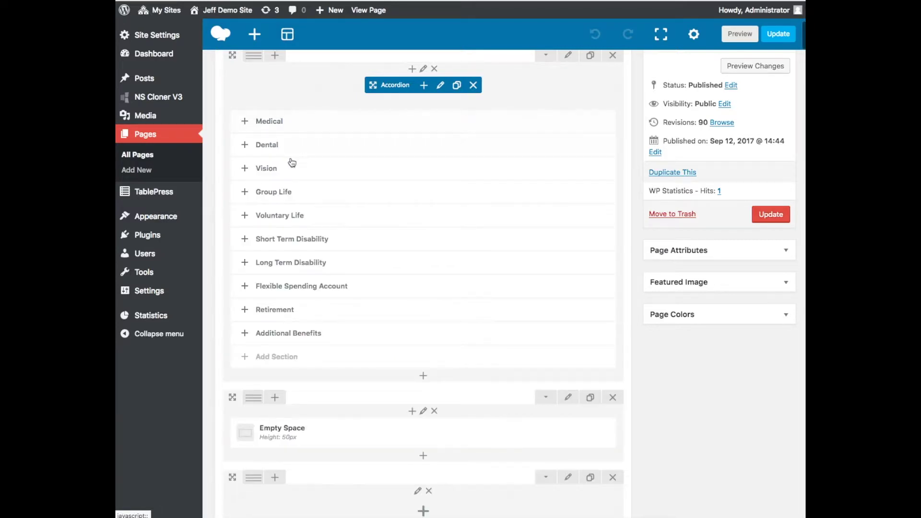
# Step: Expand the Medical section and move the Value Deductible HMO $1,500 Benefit Summary button below the matching Summary Plan Description button
pyautogui.click(245, 119)
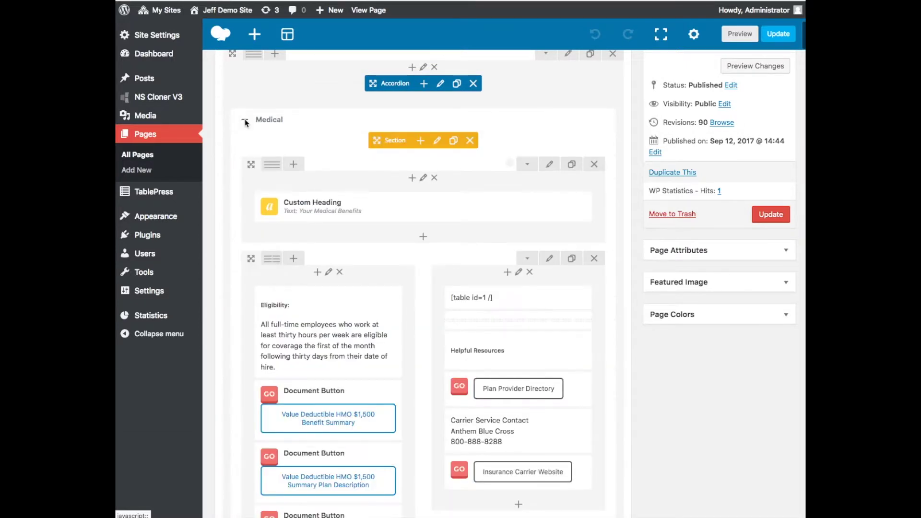
pyautogui.scroll(-2, 316, 265)
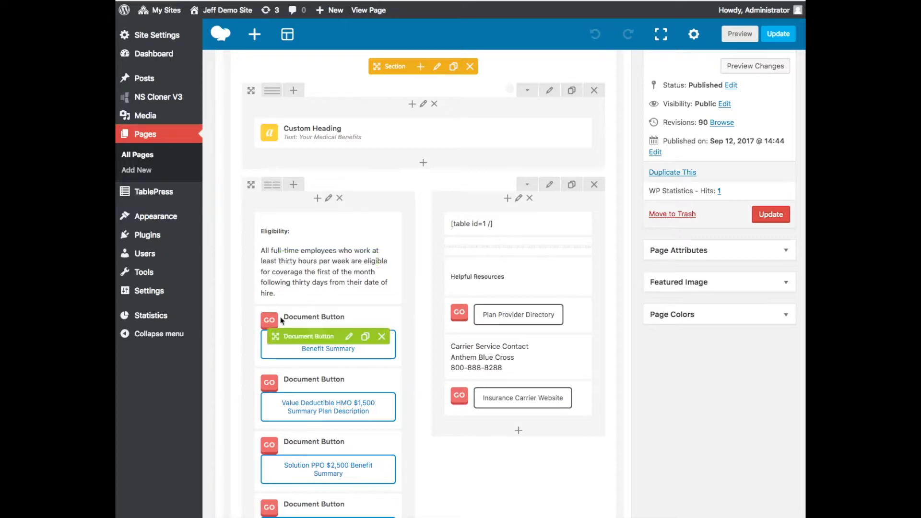
pyautogui.moveTo(272, 336)
pyautogui.mouseDown()
pyautogui.moveTo(270, 403)
pyautogui.moveTo(279, 410)
pyautogui.mouseUp()
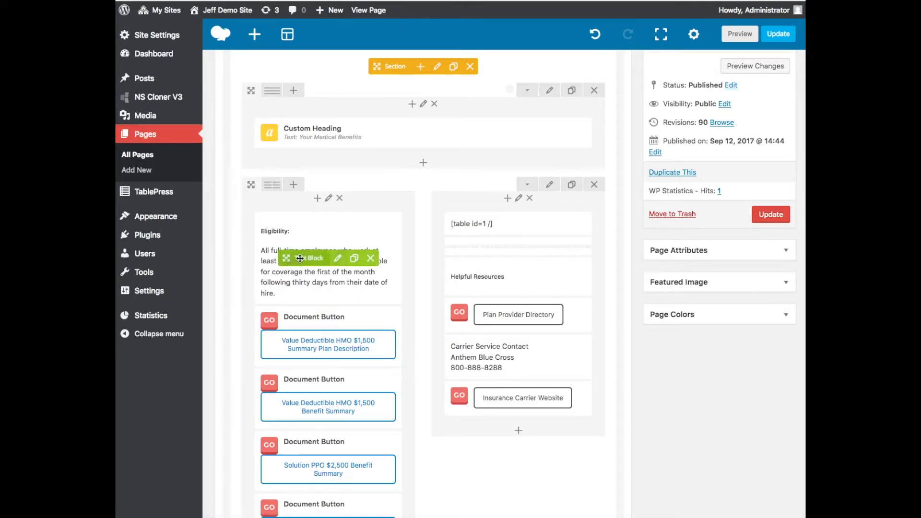
# Step: Open the Eligibility text block's settings, review its text and general options, and save the block
pyautogui.click(339, 261)
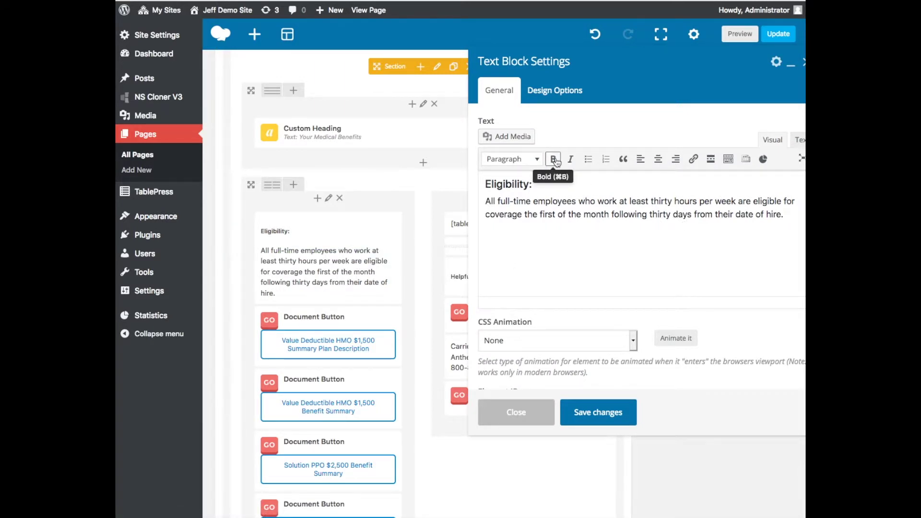
pyautogui.moveTo(672, 56); pyautogui.dragTo(607, 57)
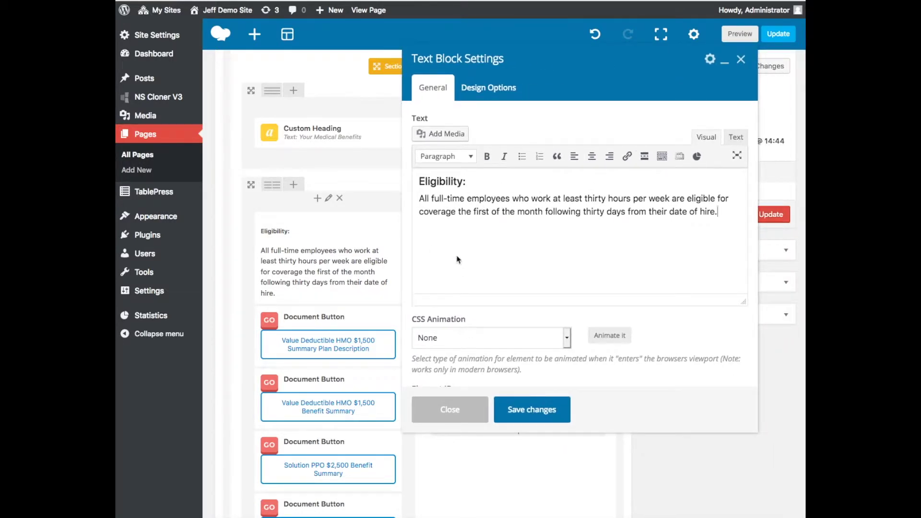
pyautogui.scroll(-3, 477, 274)
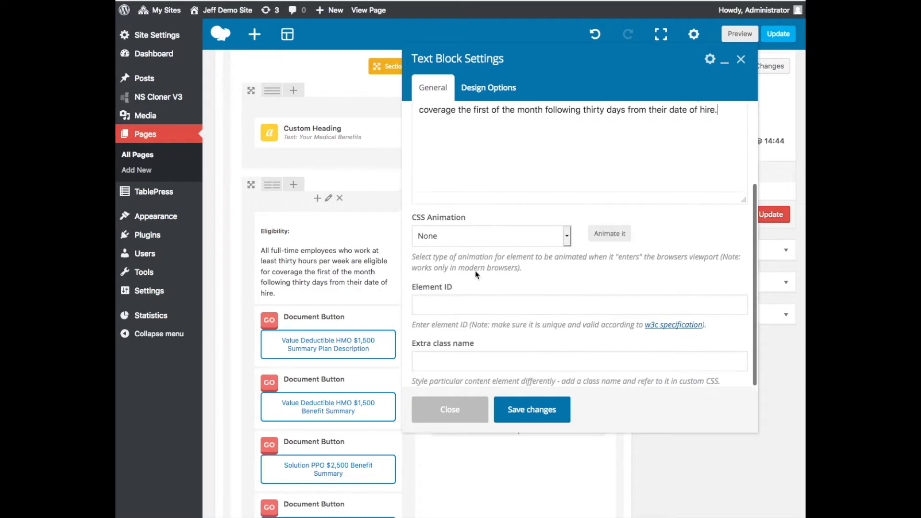
pyautogui.scroll(-4, 475, 271)
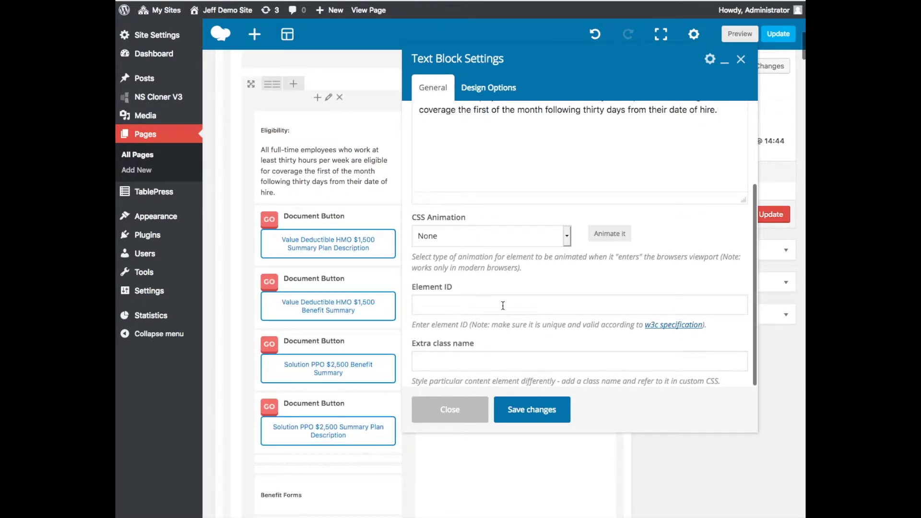
pyautogui.scroll(3, 502, 305)
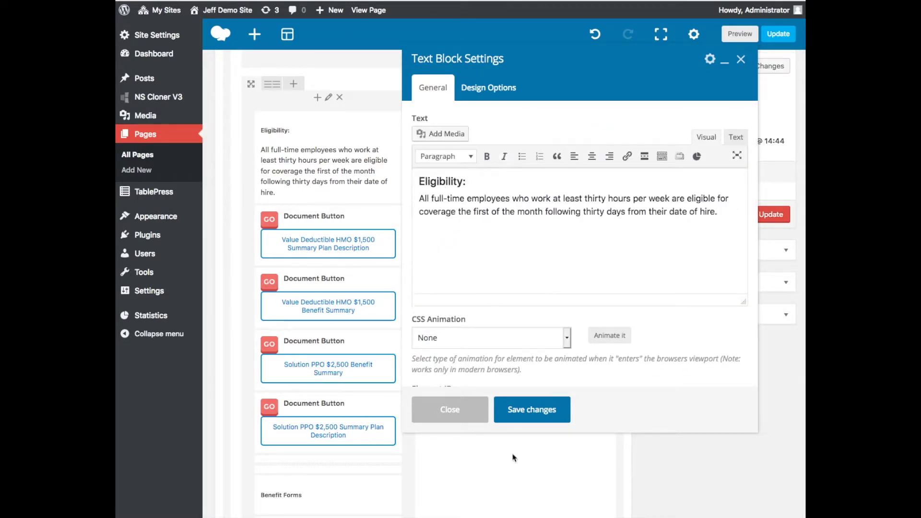
pyautogui.click(525, 412)
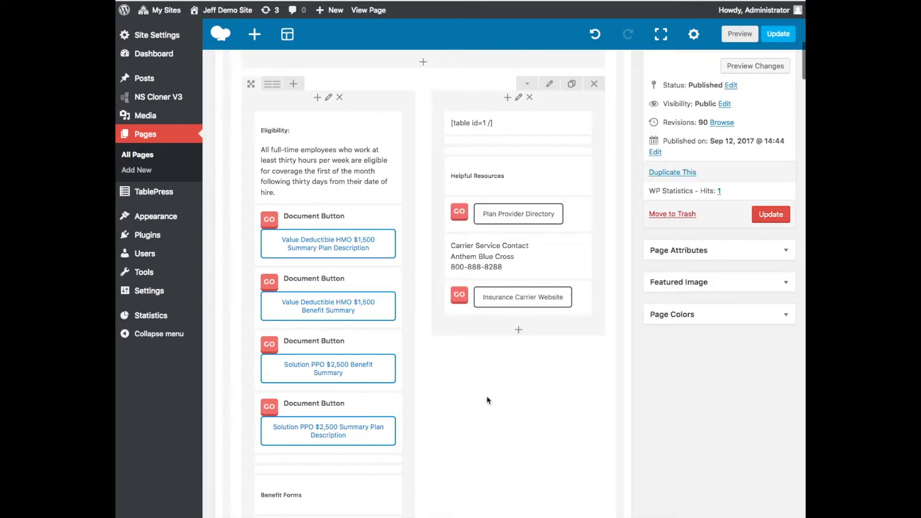
# Step: Open the settings of the Value Deductible HMO $1,500 Summary Plan Description button and examine its document, style, alignment and icon options
pyautogui.scroll(2, 487, 400)
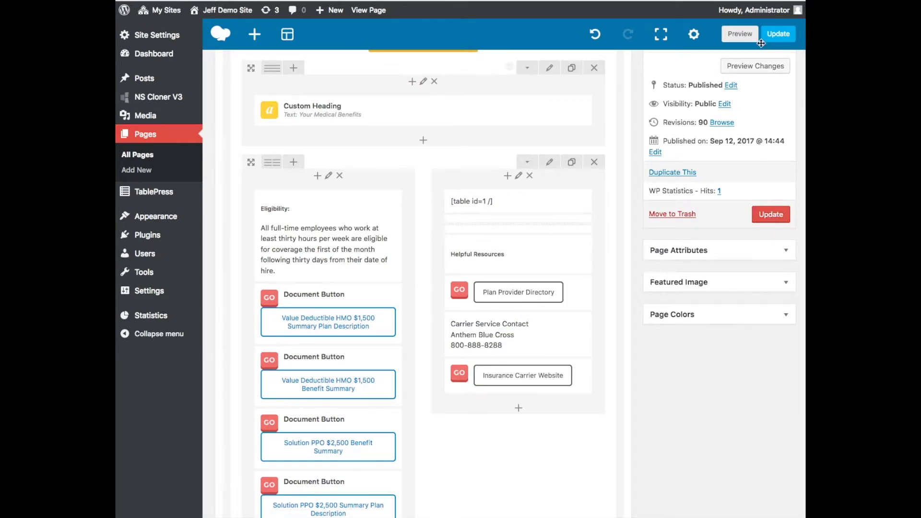
pyautogui.moveTo(499, 246)
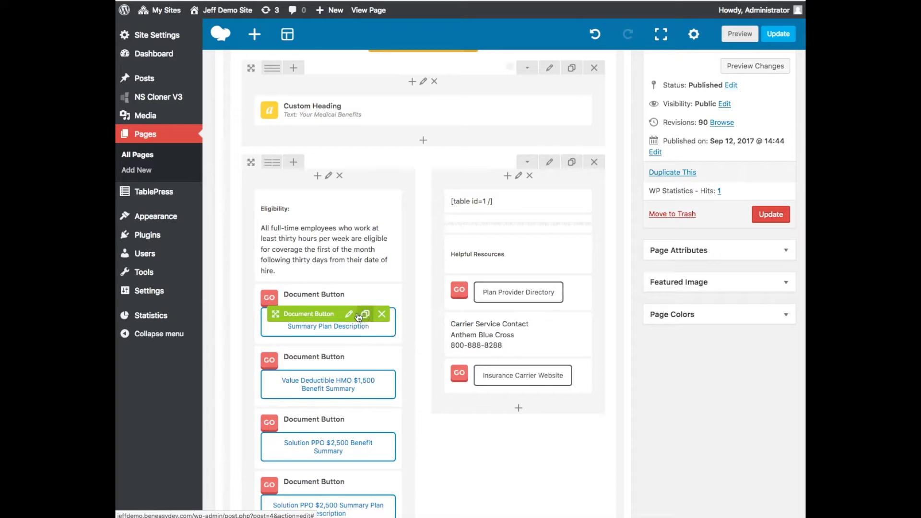
pyautogui.click(349, 315)
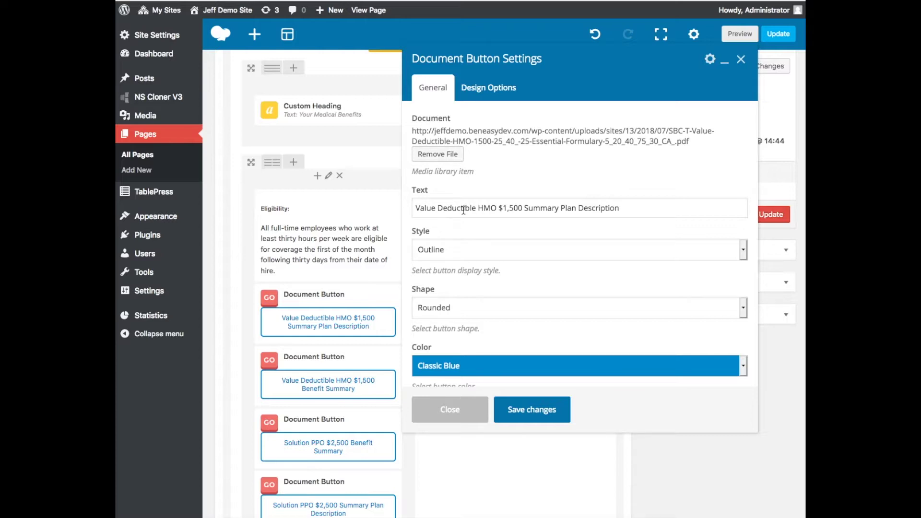
pyautogui.scroll(-3, 527, 270)
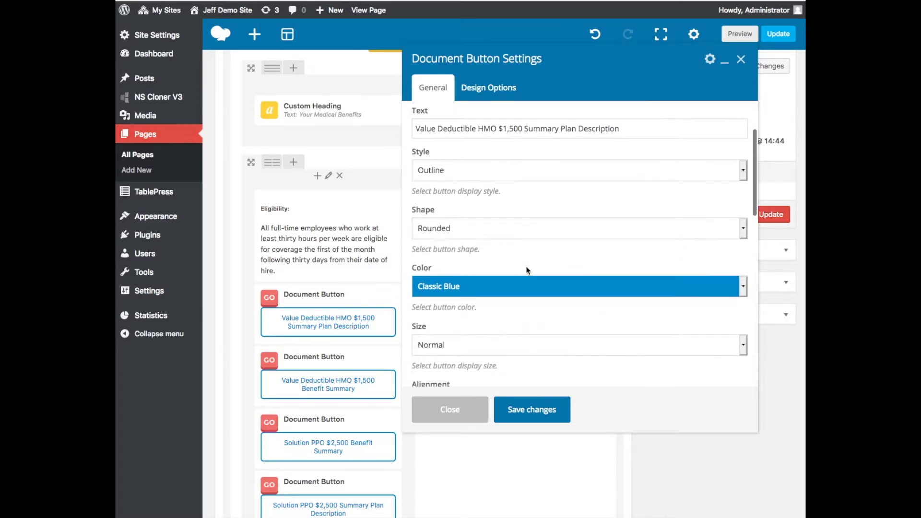
pyautogui.scroll(-1, 528, 270)
pyautogui.scroll(-3, 527, 270)
pyautogui.moveTo(280, 309)
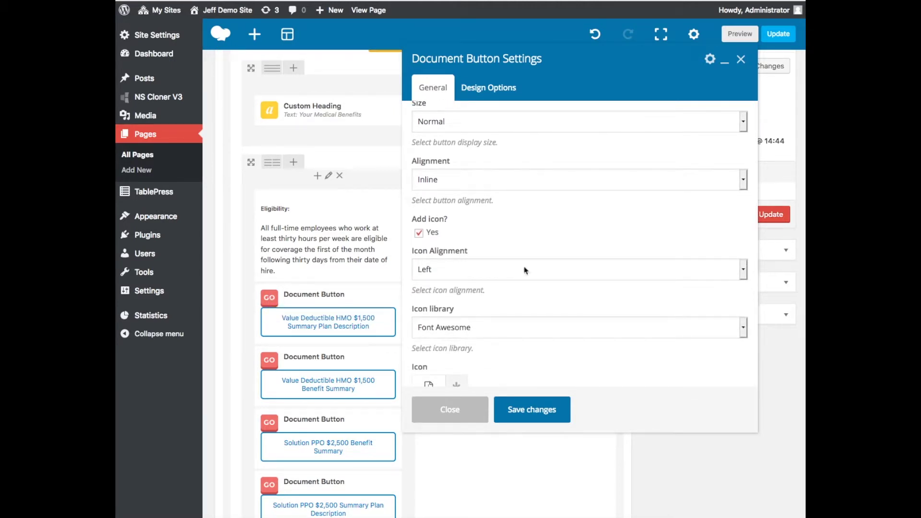
pyautogui.scroll(-2, 489, 301)
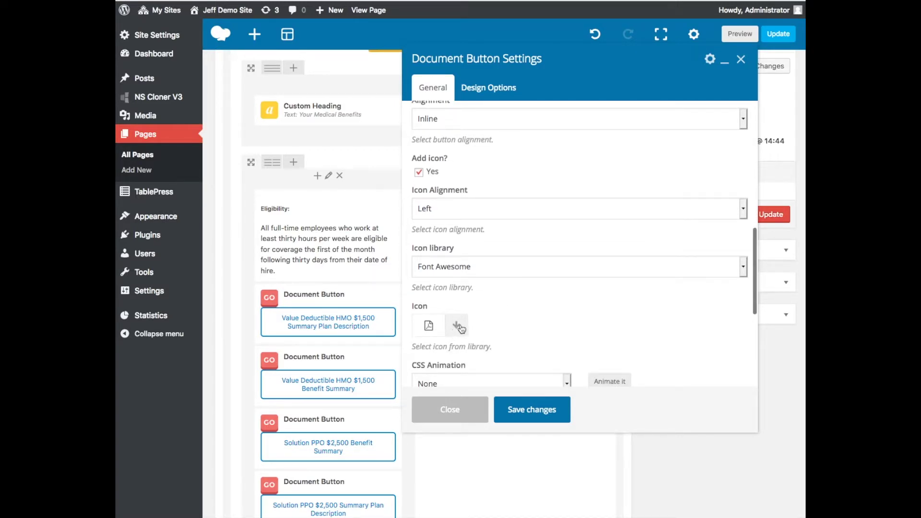
# Step: Search the Font Awesome icon library for "PDF" and choose the PDF file icon for the document button
pyautogui.click(459, 328)
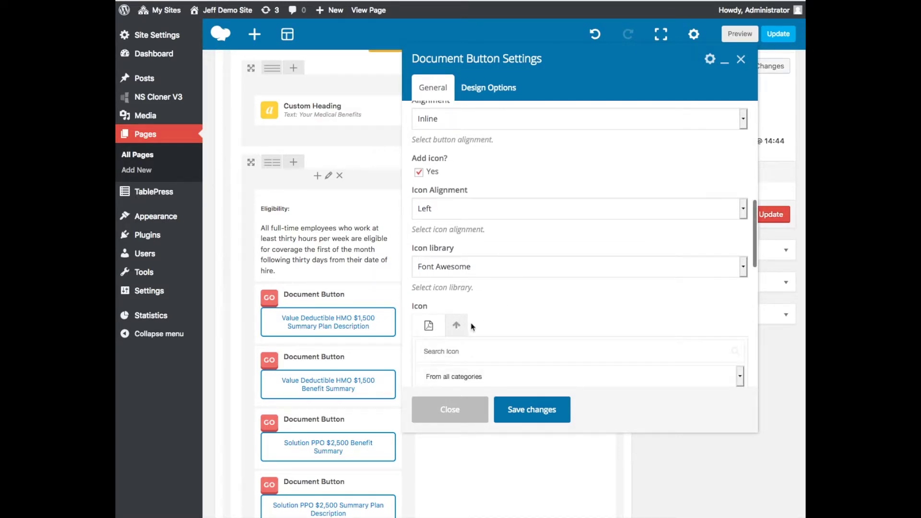
pyautogui.scroll(-3, 479, 324)
pyautogui.scroll(-2, 472, 321)
pyautogui.scroll(1, 461, 314)
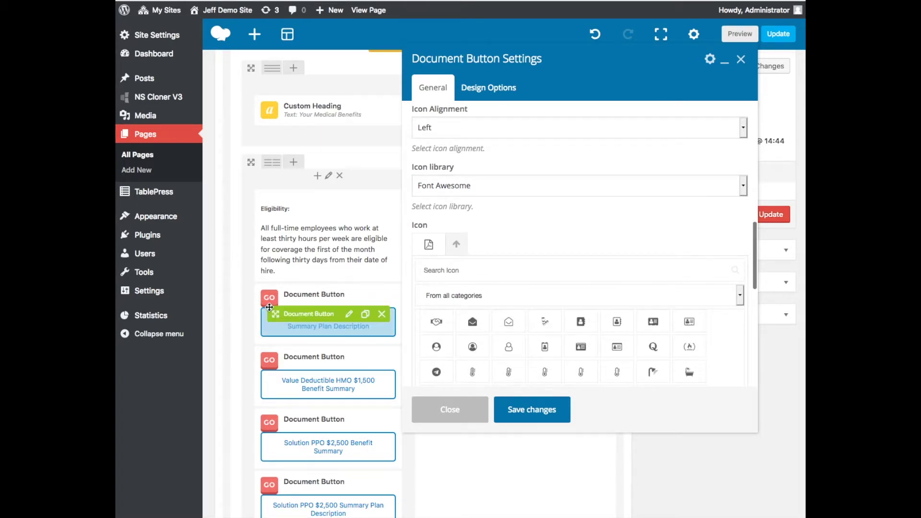
pyautogui.click(463, 268)
pyautogui.write('PDF')
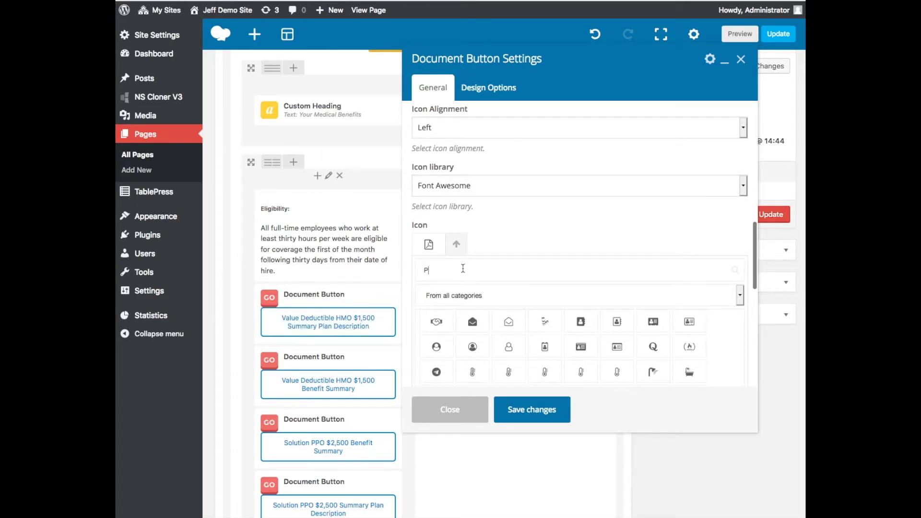
pyautogui.click(436, 326)
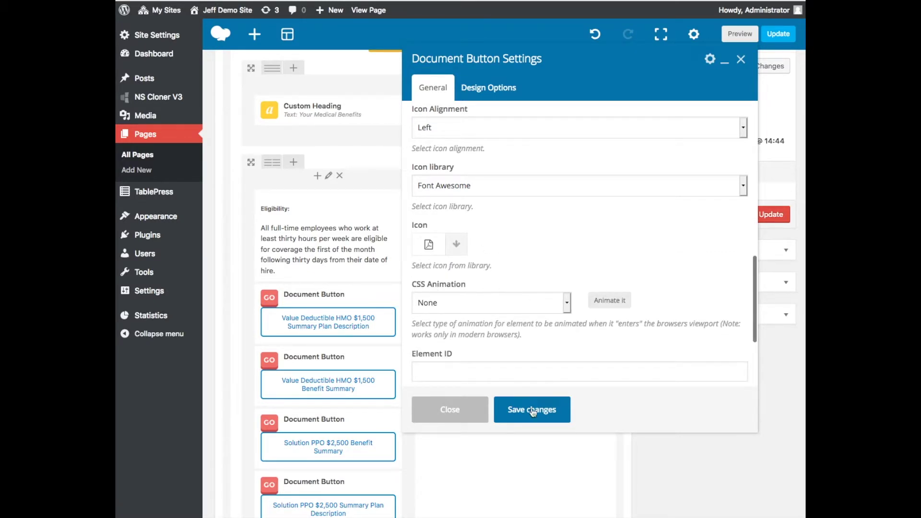
pyautogui.scroll(5, 514, 307)
pyautogui.scroll(4, 514, 305)
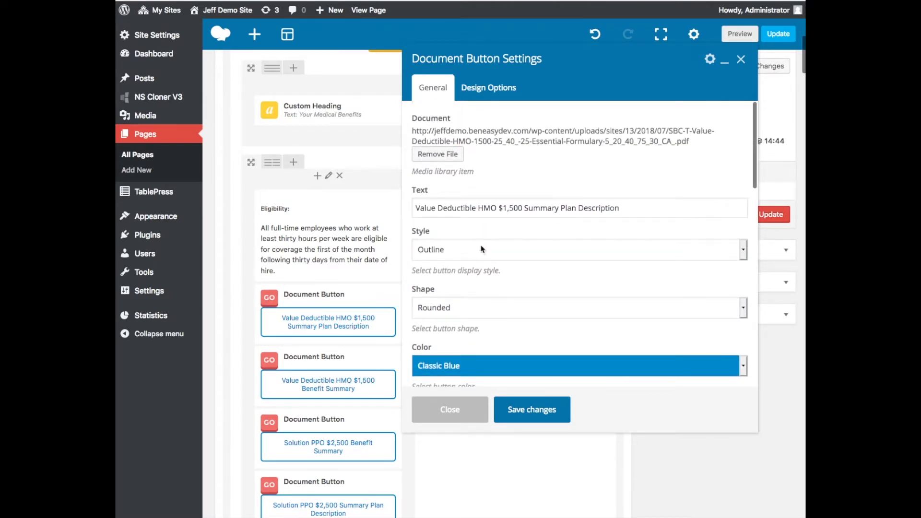
# Step: Set the button text to "Value Deductible HMO $1,000 Summary Plan Description", replace its document with Blue-View-Vision-Summary-6A.pdf, and save the button
pyautogui.click(513, 208)
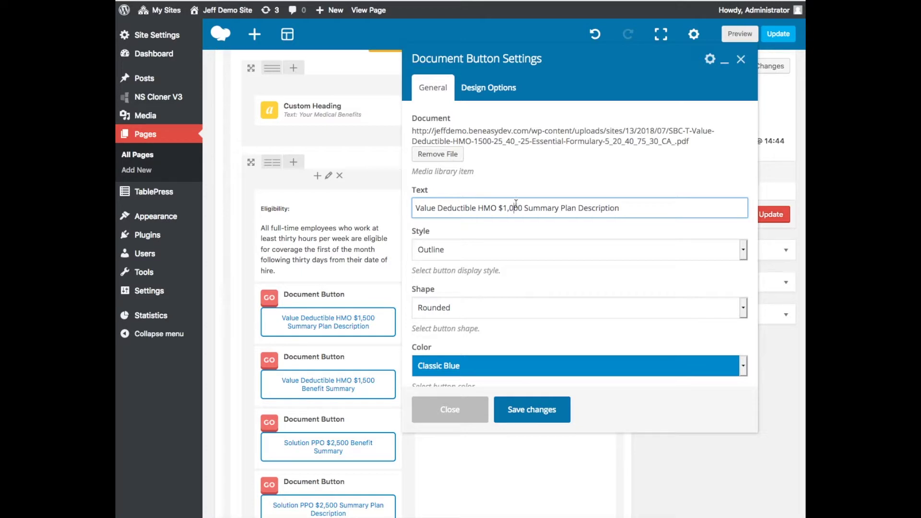
pyautogui.click(438, 157)
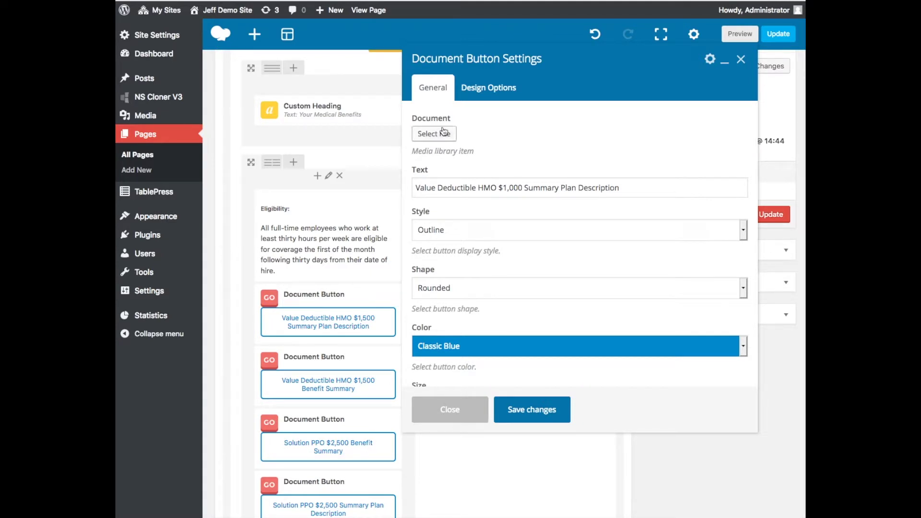
pyautogui.click(435, 134)
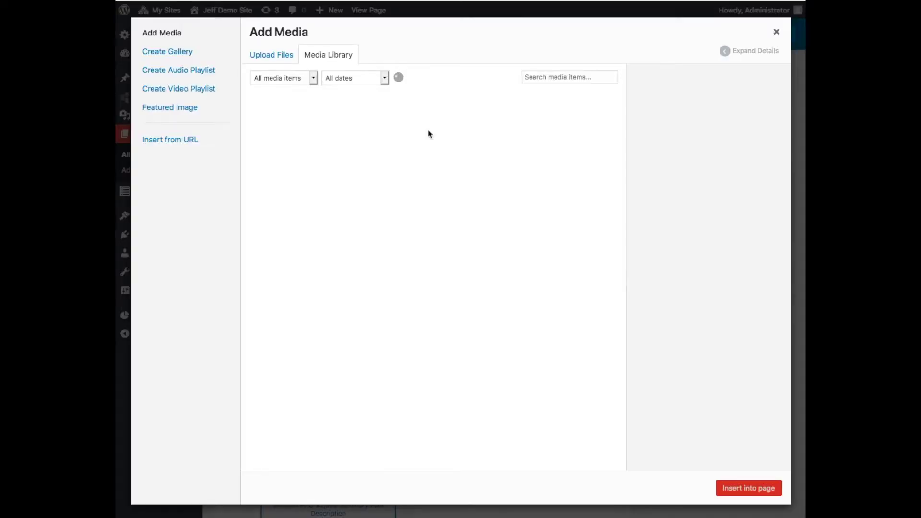
pyautogui.click(277, 60)
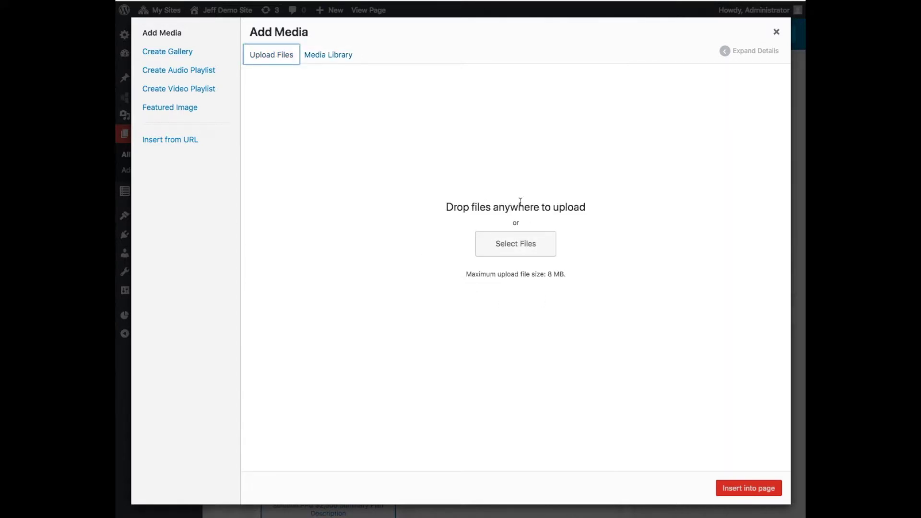
pyautogui.click(321, 54)
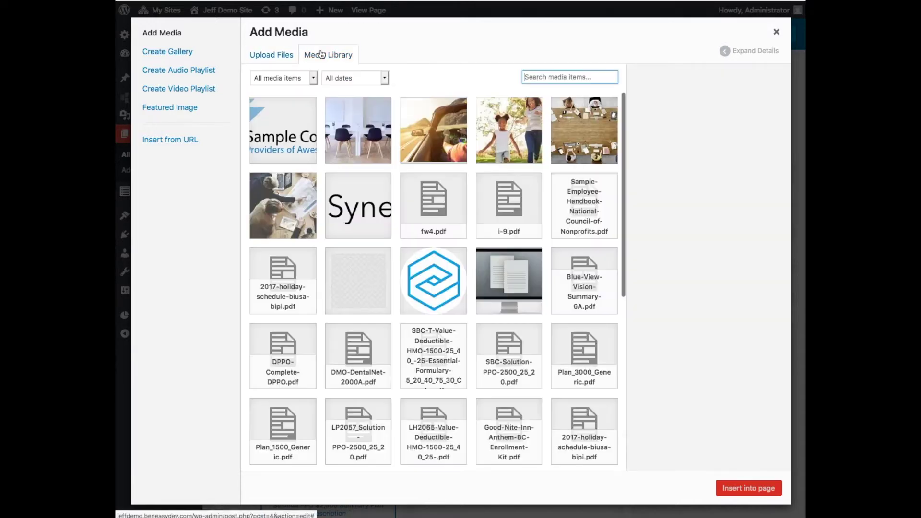
pyautogui.click(583, 288)
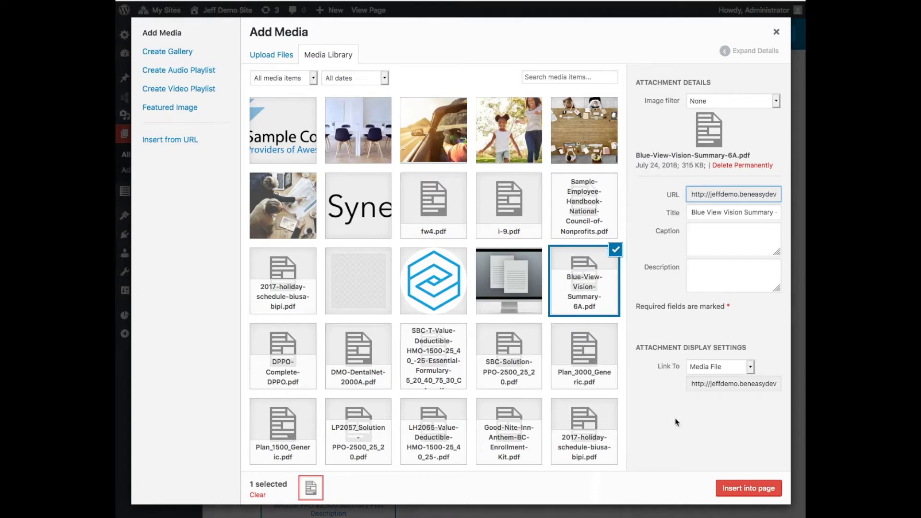
pyautogui.click(726, 488)
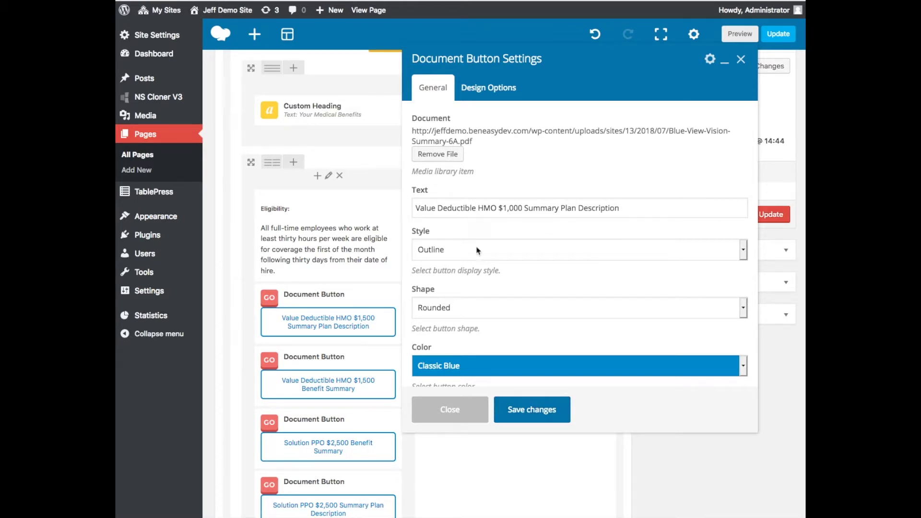
pyautogui.click(532, 424)
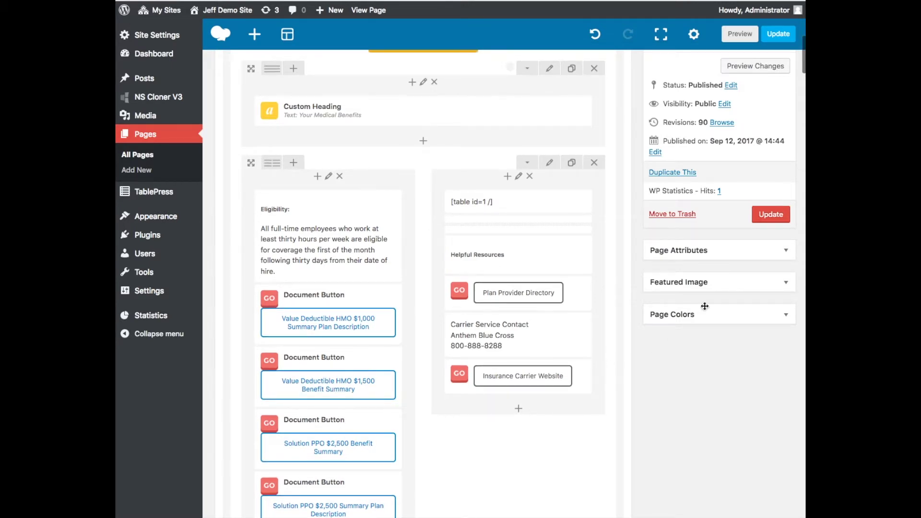
# Step: Update the Benefits page and review the edited Summary Plan Description button in the published Medical section
pyautogui.click(766, 218)
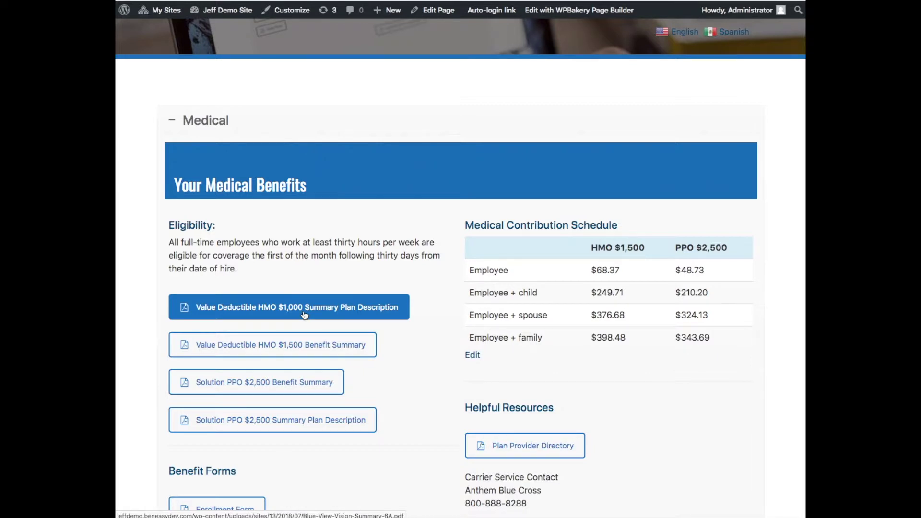
pyautogui.scroll(-3, 374, 394)
pyautogui.scroll(-5, 397, 383)
pyautogui.scroll(3, 397, 383)
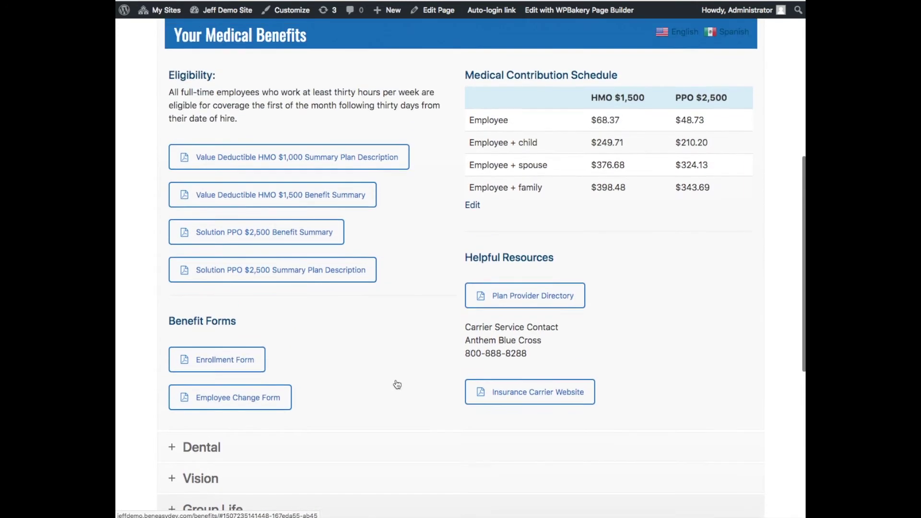
pyautogui.scroll(2, 397, 384)
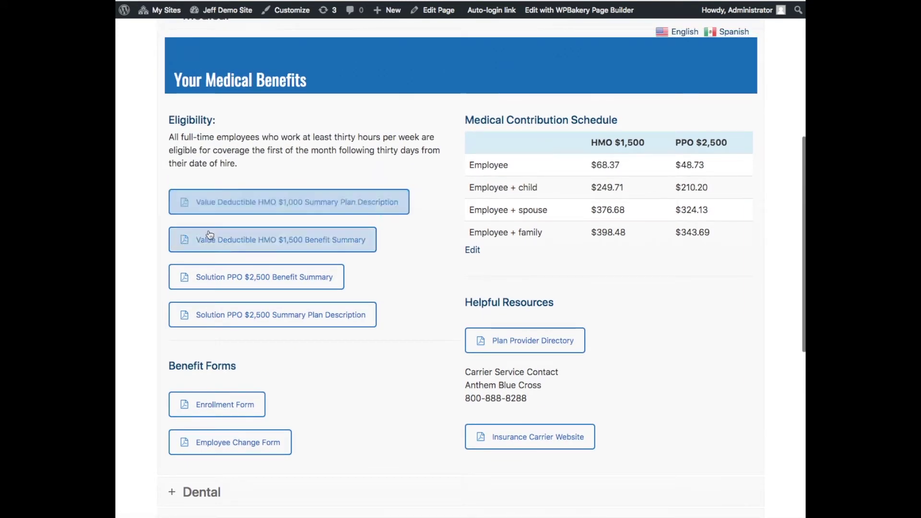
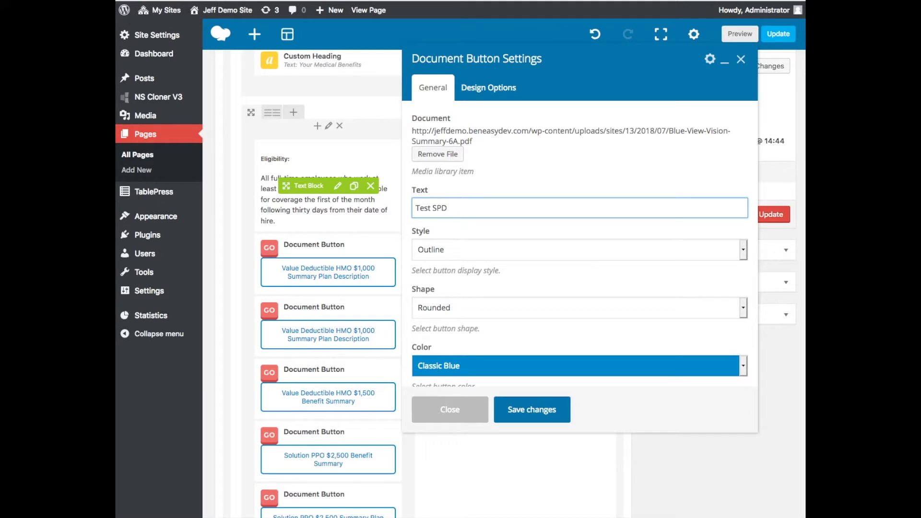
# Step: Replace the Test SPD button's document with Plan_3000_Generic.pdf from the media library and save the button
pyautogui.click(438, 154)
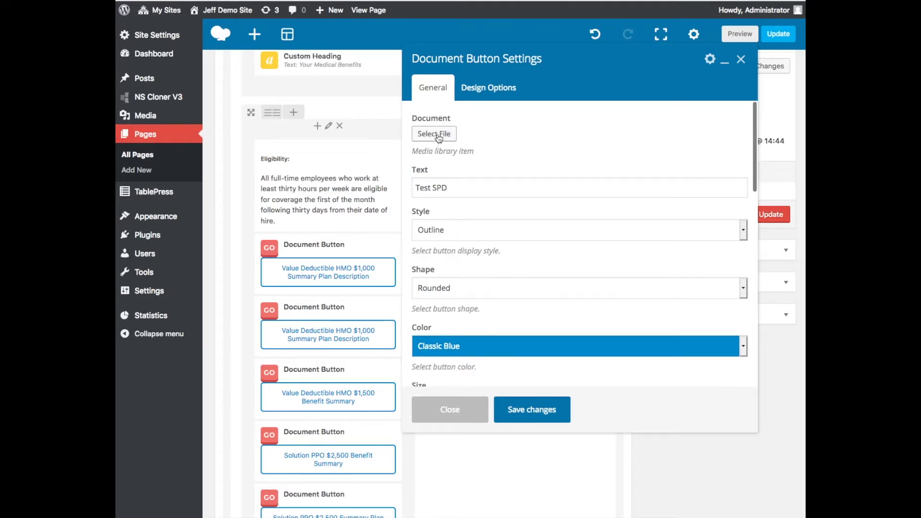
pyautogui.click(434, 135)
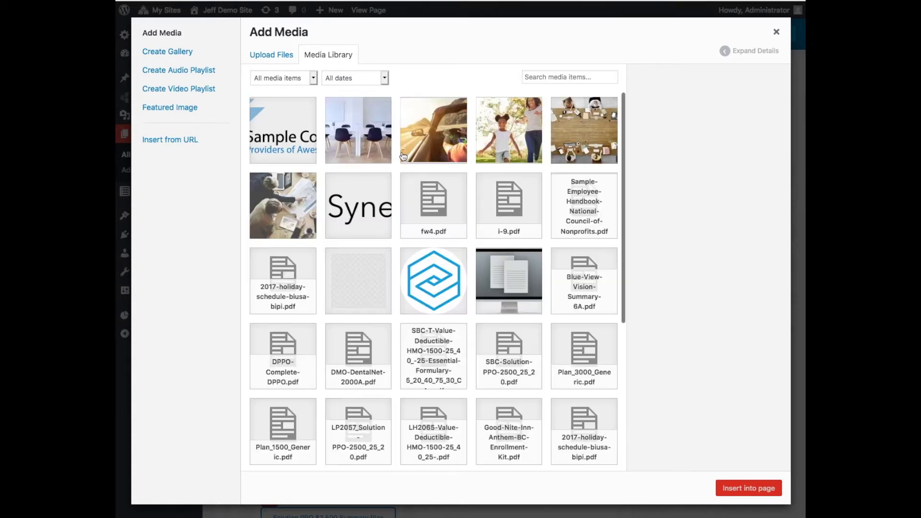
pyautogui.click(584, 359)
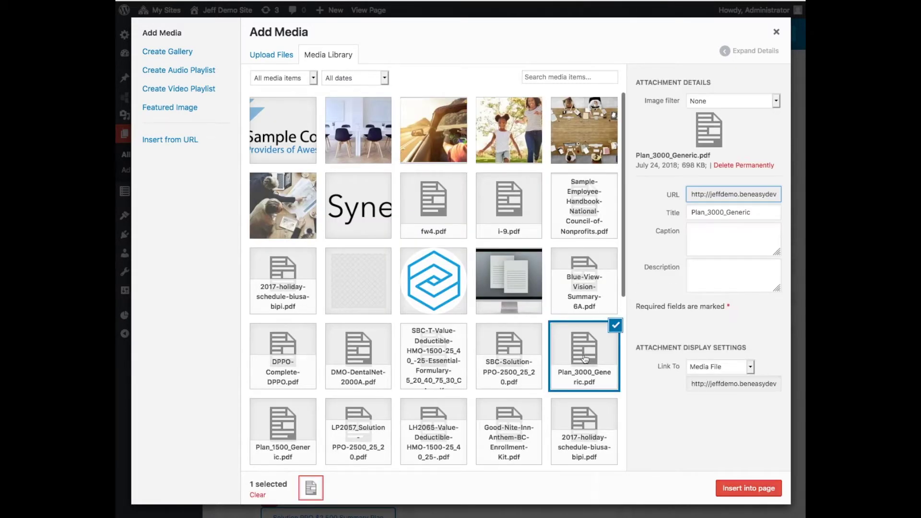
pyautogui.click(747, 487)
pyautogui.click(540, 411)
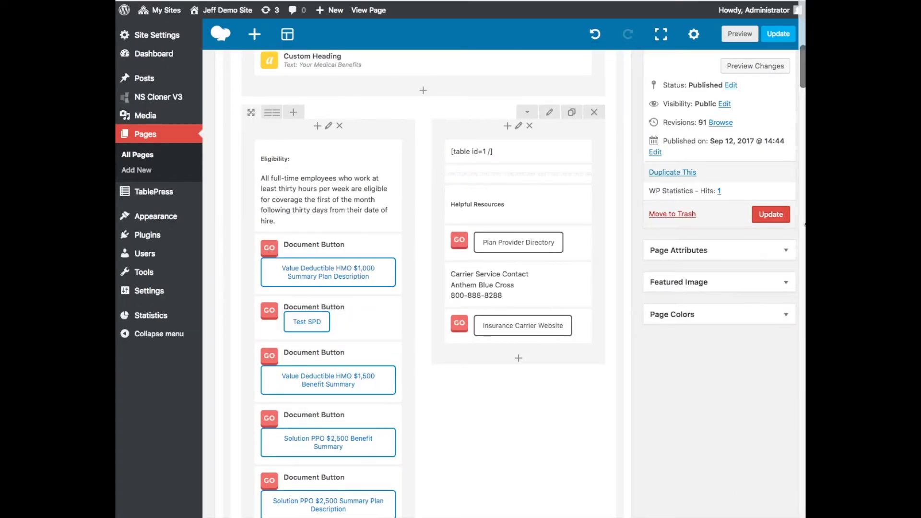
# Step: Update the page with the Test SPD button and look over the published Benefits page
pyautogui.click(770, 214)
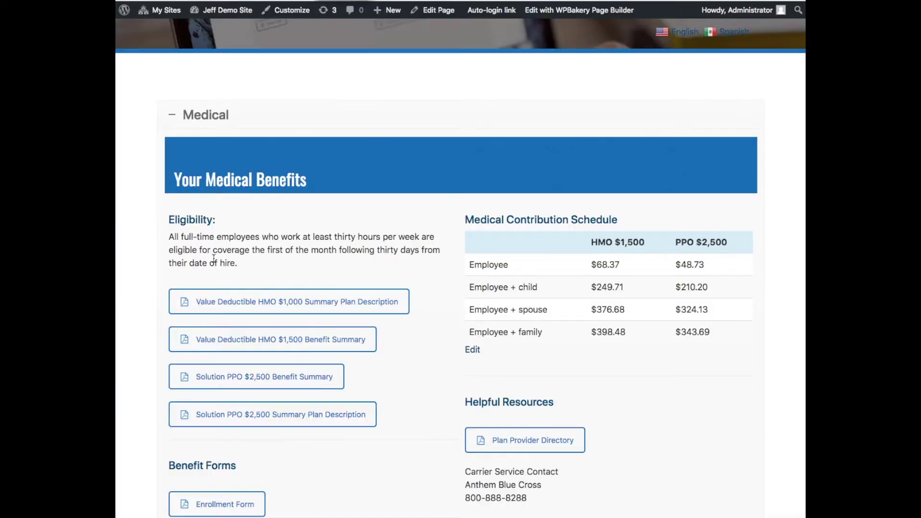
pyautogui.scroll(5, 264, 210)
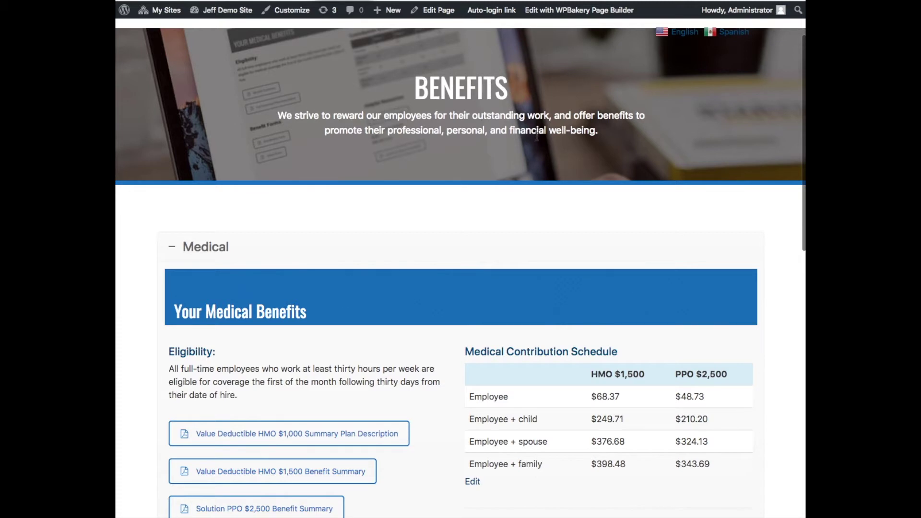
pyautogui.scroll(-2, 265, 295)
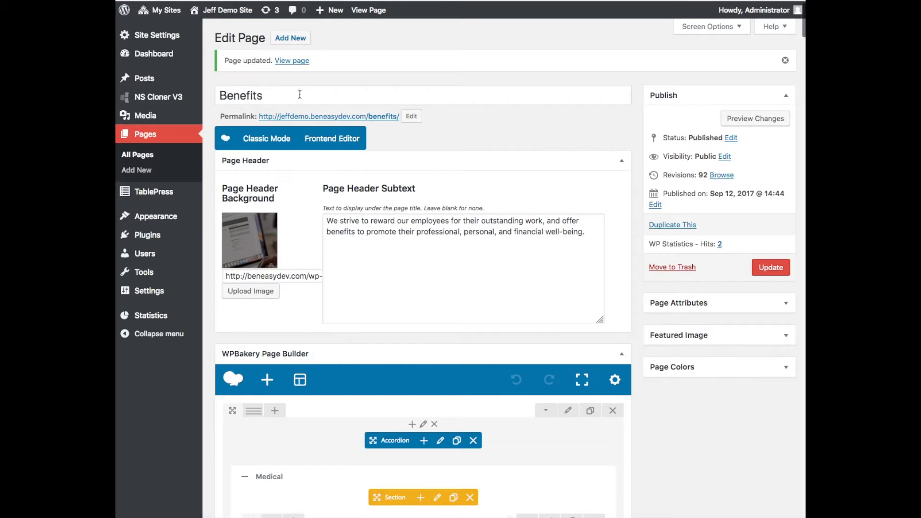
# Step: Rename the Medical accordion section to "Medical PPO" and save the section settings
pyautogui.scroll(-5, 312, 363)
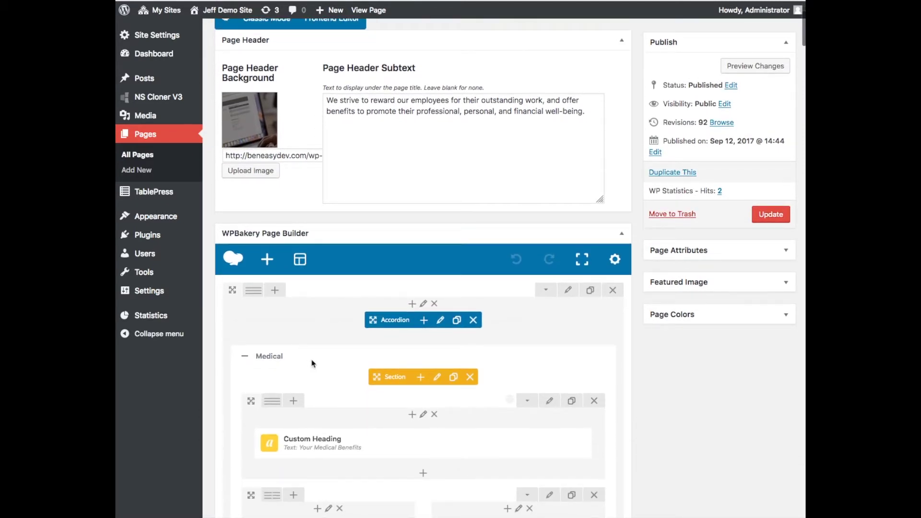
pyautogui.click(437, 379)
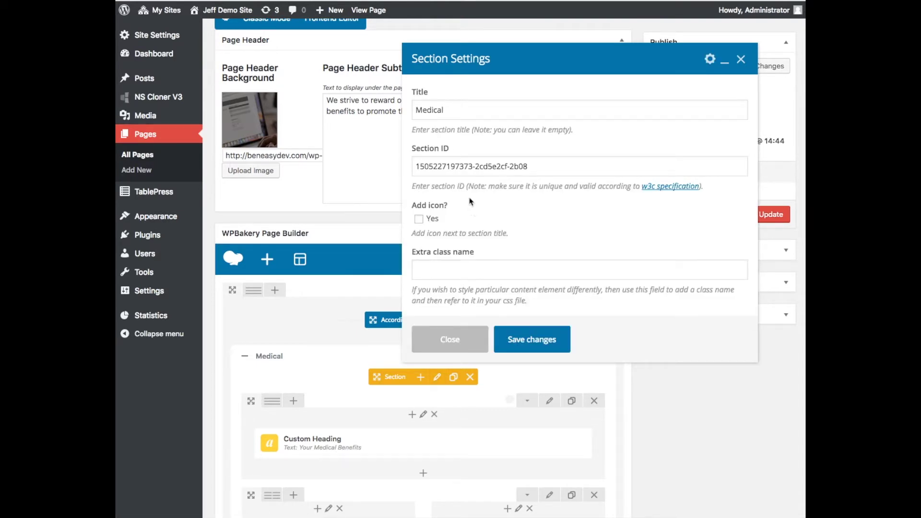
pyautogui.scroll(1, 436, 169)
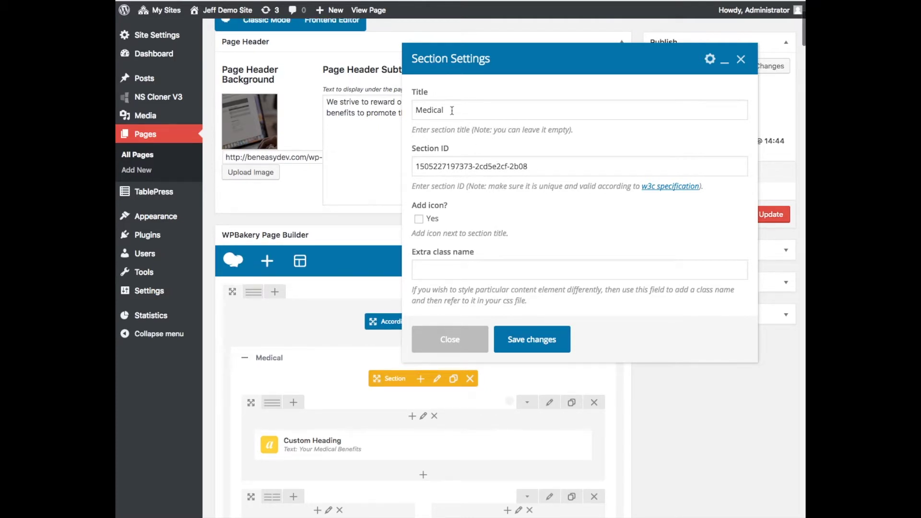
pyautogui.scroll(-1, 431, 107)
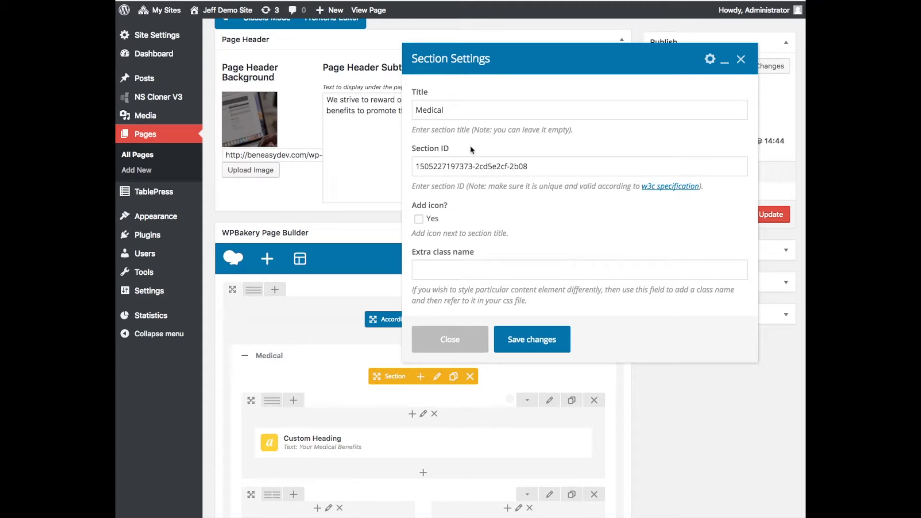
pyautogui.click(466, 114)
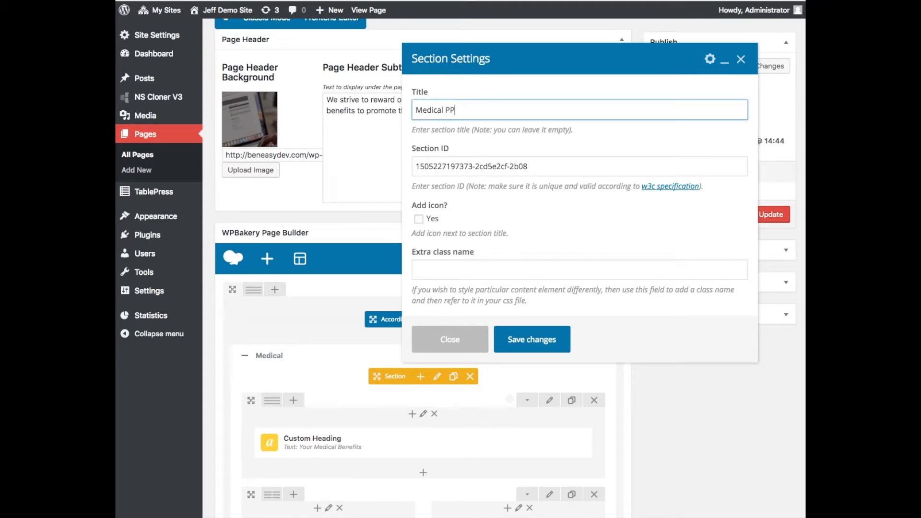
pyautogui.click(526, 339)
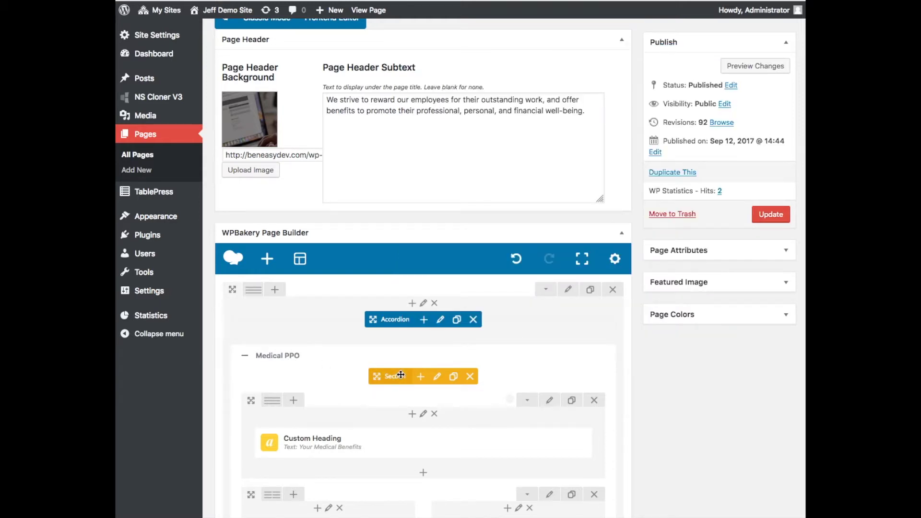
# Step: Change the section's custom heading text to "Your Medical PPO Benefits" and save it
pyautogui.click(442, 443)
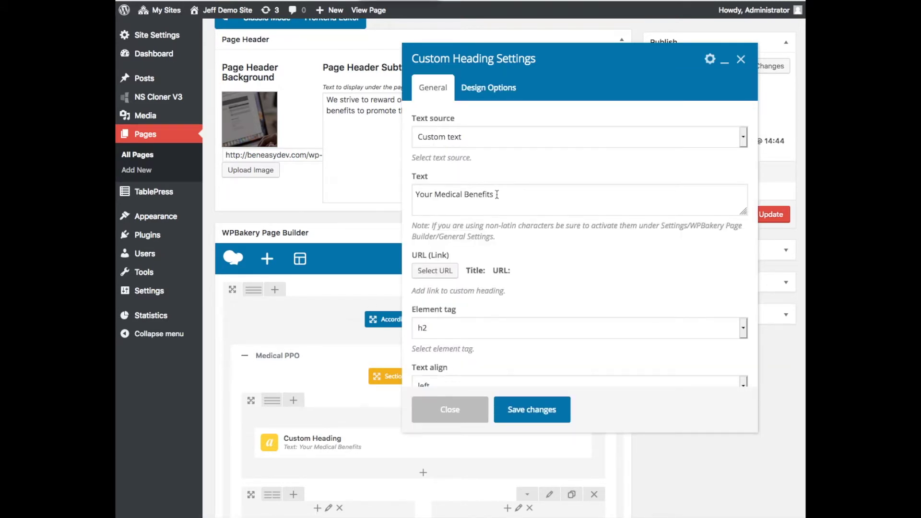
pyautogui.click(465, 194)
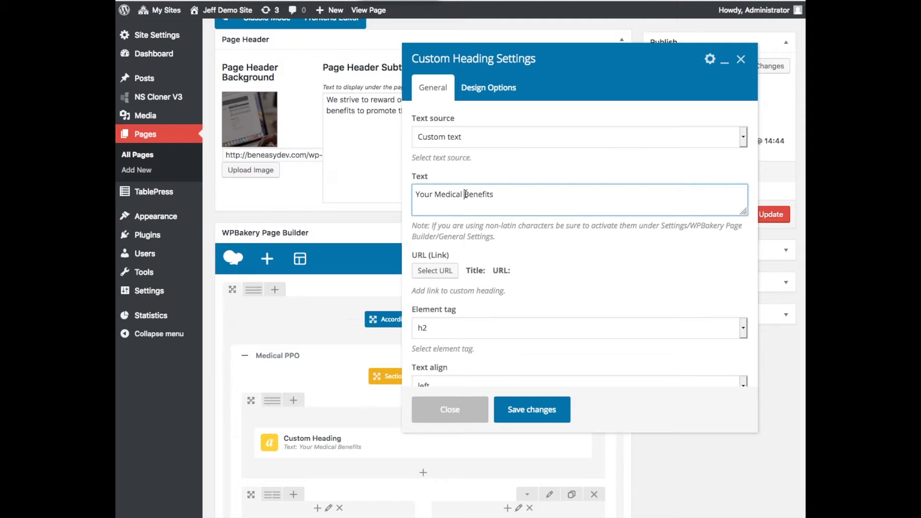
pyautogui.write('PPO')
pyautogui.click(510, 410)
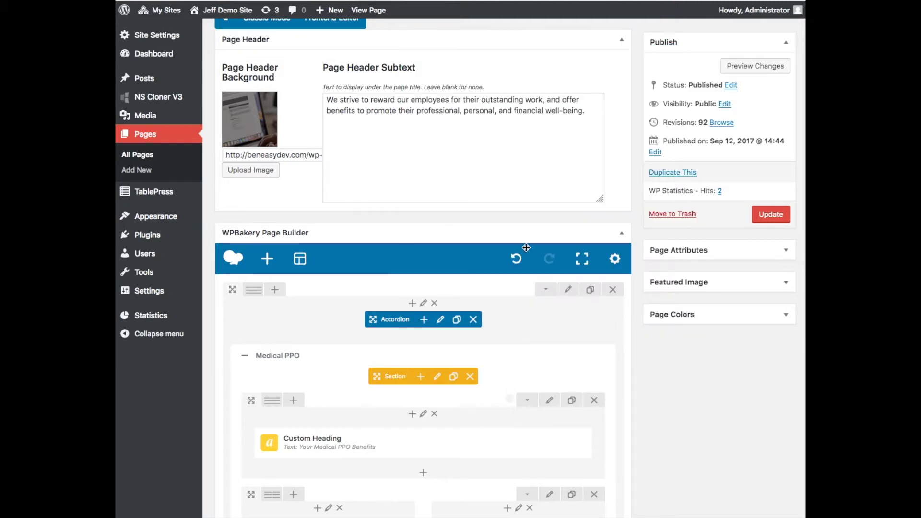
# Step: Update the page and check the renamed section, its heading and the document buttons on the published Benefits page
pyautogui.click(766, 216)
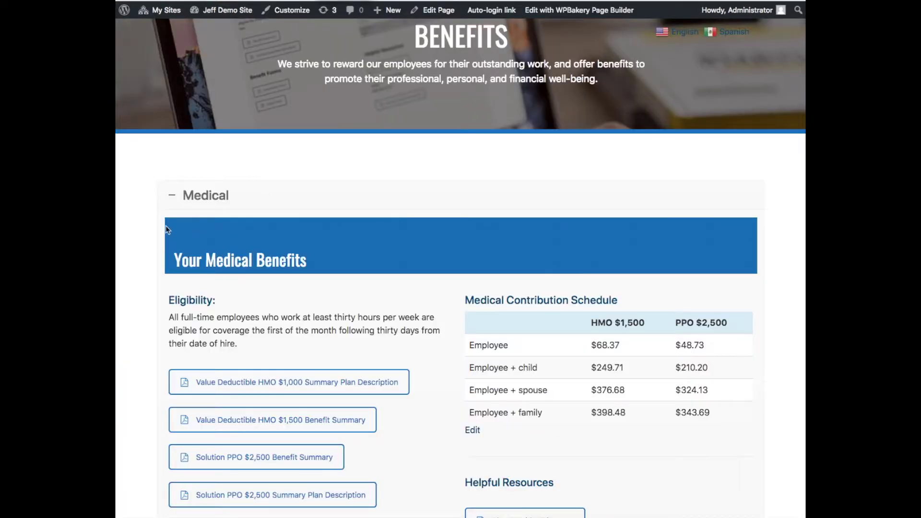
pyautogui.scroll(3, 294, 205)
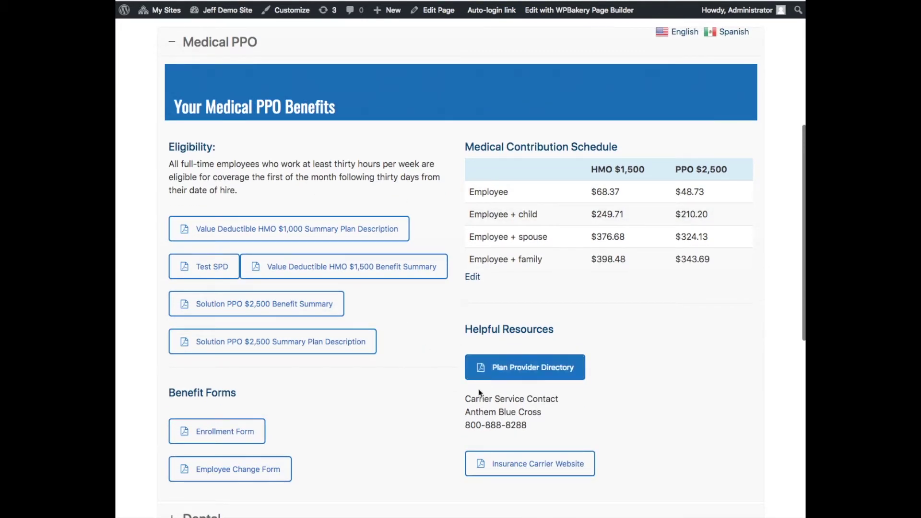
pyautogui.scroll(-2, 290, 396)
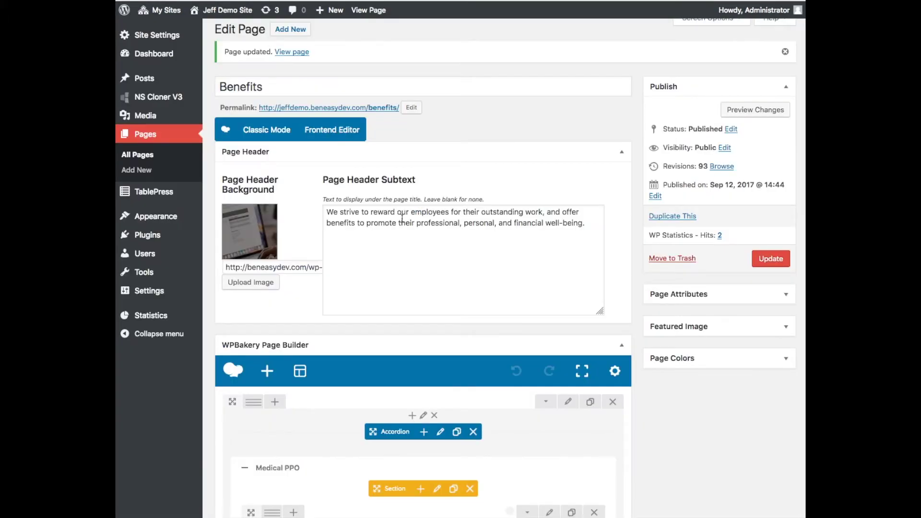
# Step: Review the text, link and style settings of the Plan Provider Directory button under Helpful Resources, and close them without changes
pyautogui.scroll(-10, 411, 277)
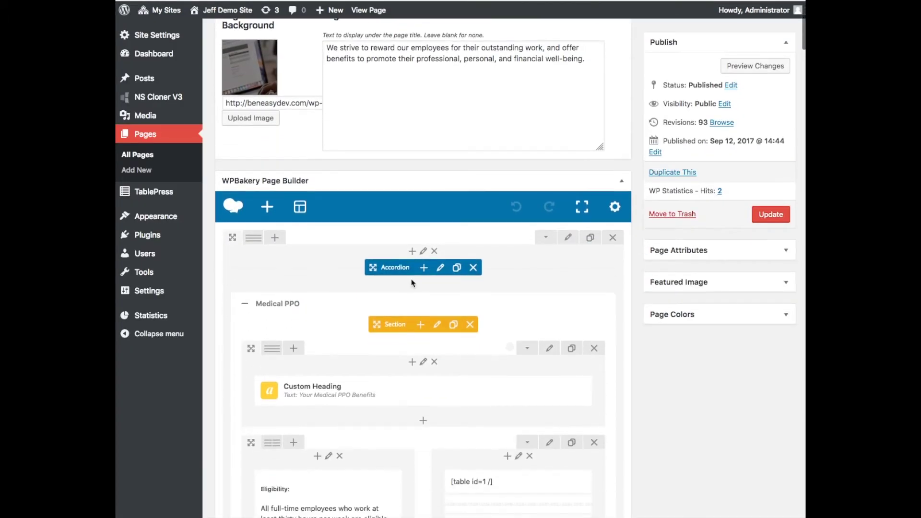
pyautogui.moveTo(477, 280)
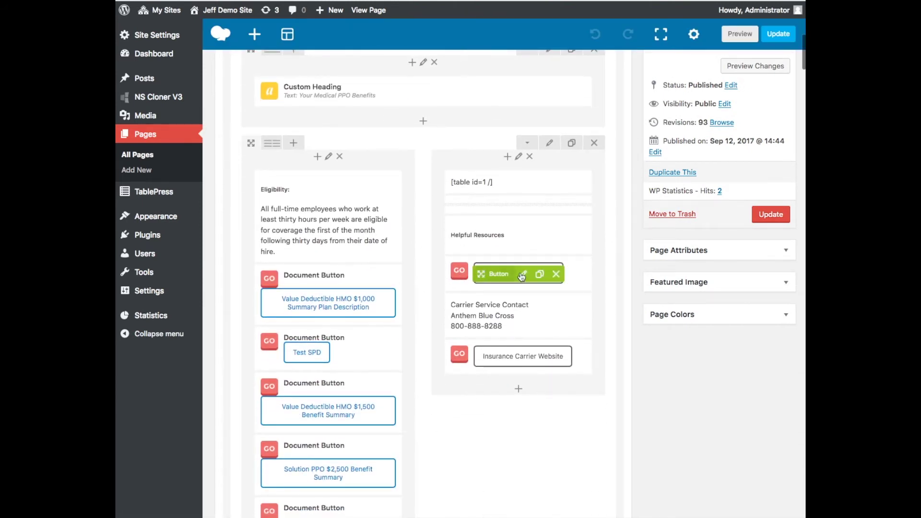
pyautogui.moveTo(487, 318)
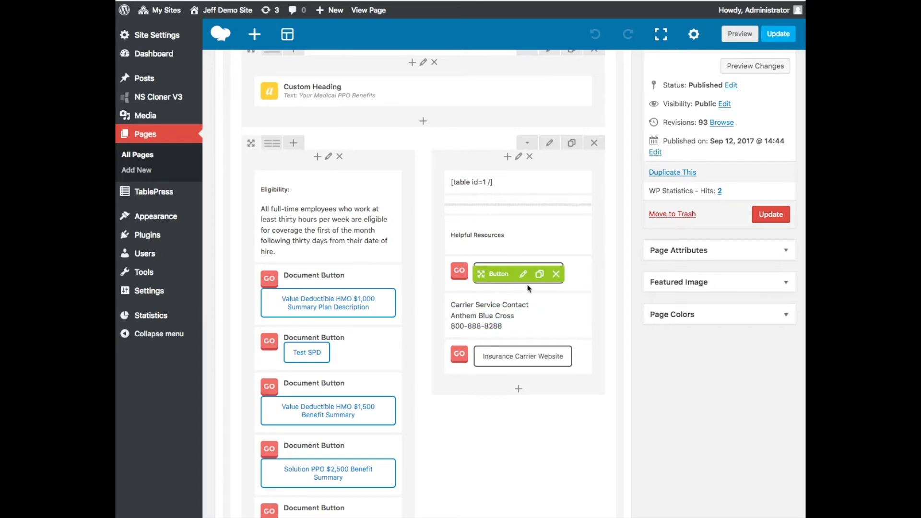
pyautogui.click(524, 277)
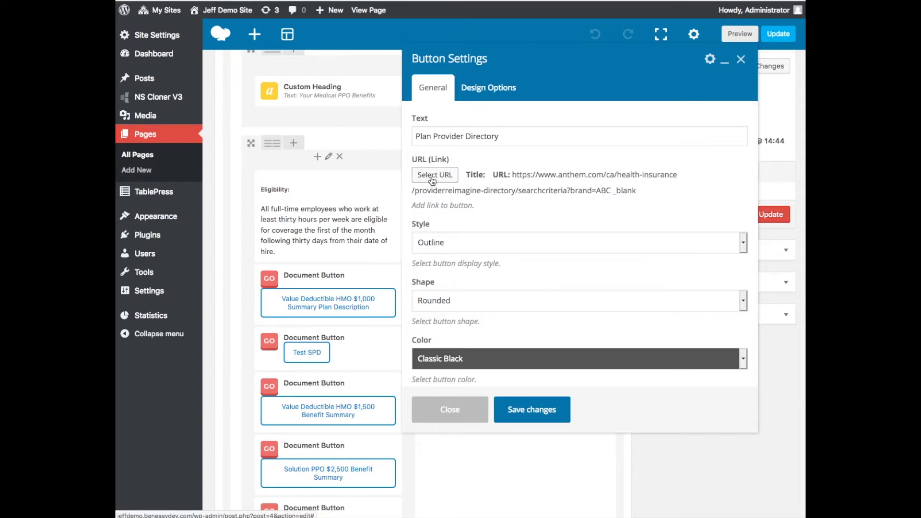
pyautogui.click(467, 414)
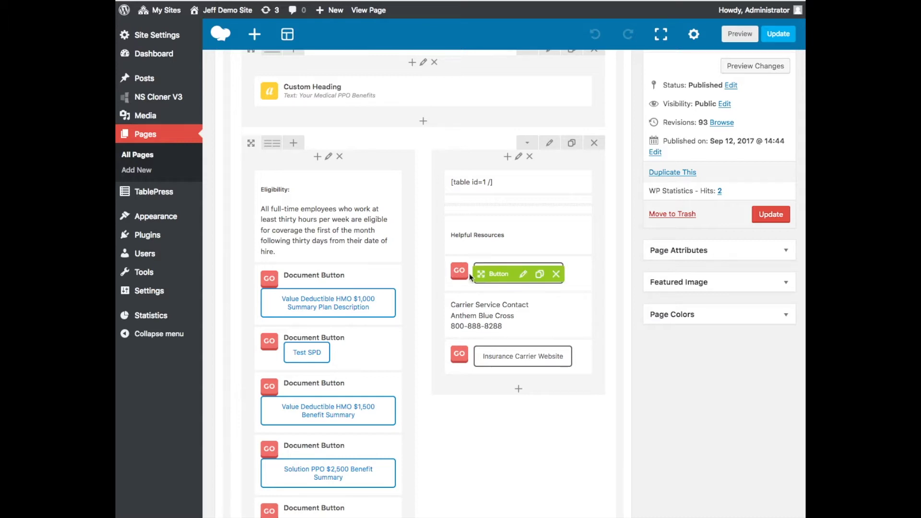
pyautogui.moveTo(491, 271)
pyautogui.mouseDown()
pyautogui.moveTo(278, 294)
pyautogui.moveTo(488, 269)
pyautogui.moveTo(488, 356)
pyautogui.moveTo(493, 288)
pyautogui.mouseUp()
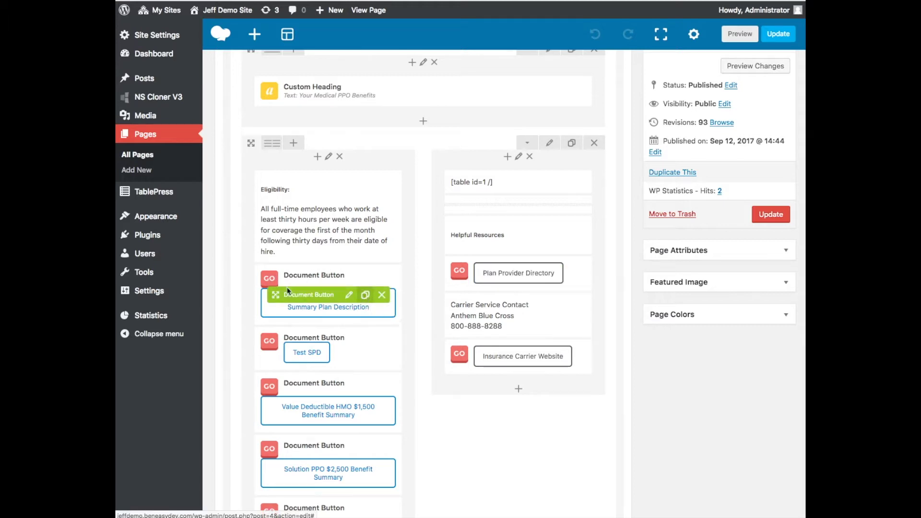
# Step: Clone the Value Deductible HMO $1,000 Summary Plan Description button, move the copy below Plan Provider Directory, and update the page
pyautogui.click(366, 295)
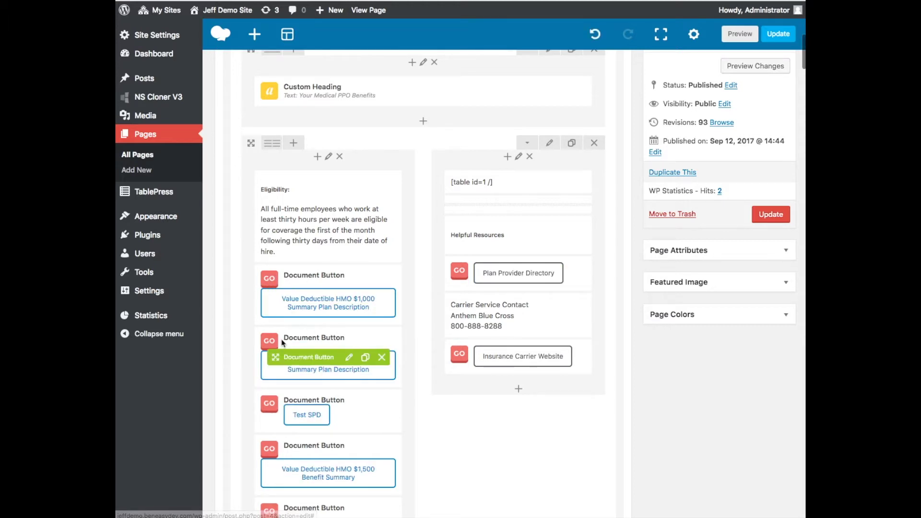
pyautogui.moveTo(296, 353)
pyautogui.mouseDown()
pyautogui.moveTo(439, 309)
pyautogui.moveTo(464, 307)
pyautogui.moveTo(467, 336)
pyautogui.mouseUp()
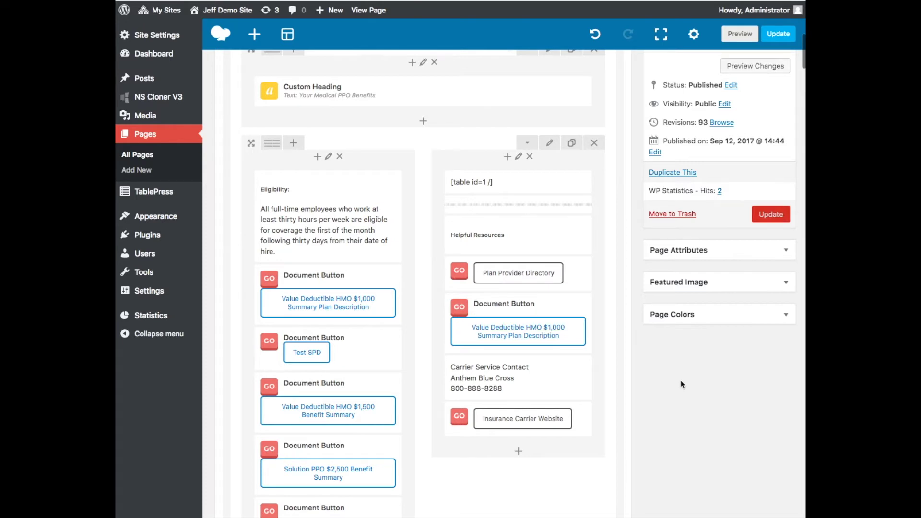
pyautogui.click(767, 216)
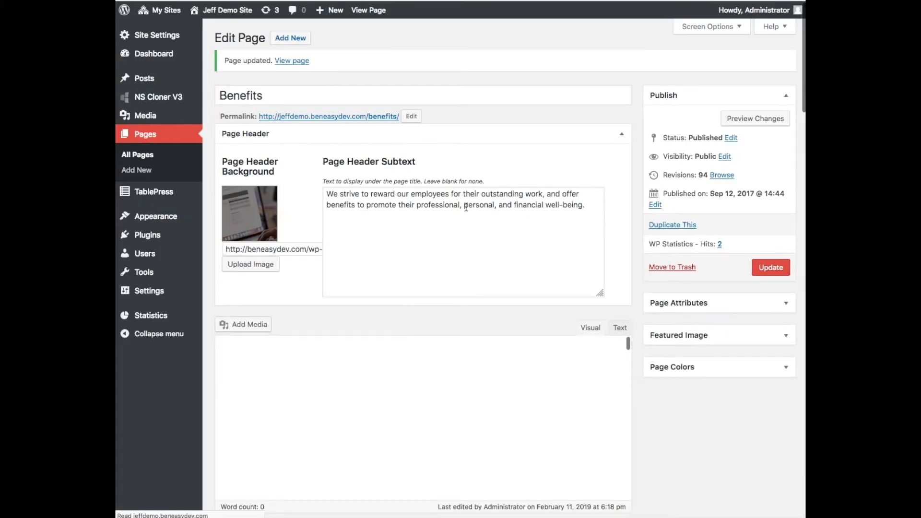
# Step: Open the Medical Contribution Schedule table in TablePress and examine its contents and table manipulation options
pyautogui.scroll(-1, 448, 213)
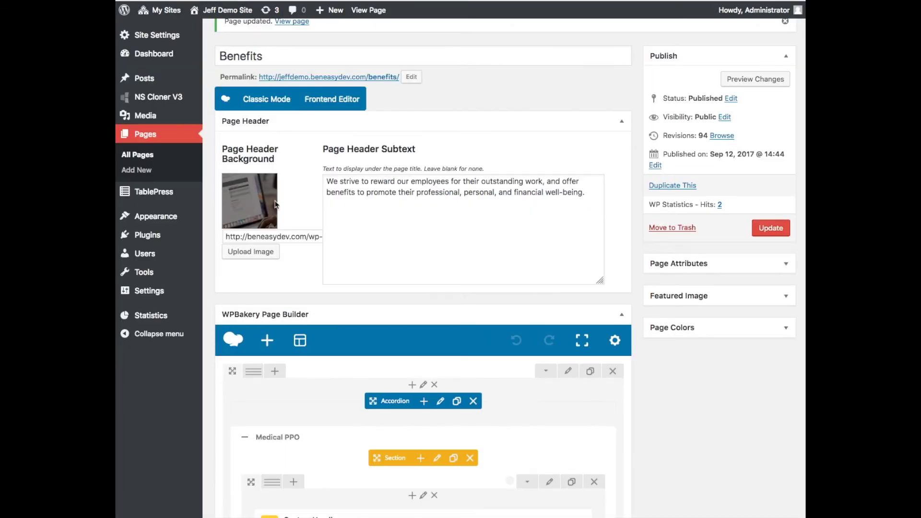
pyautogui.moveTo(155, 193)
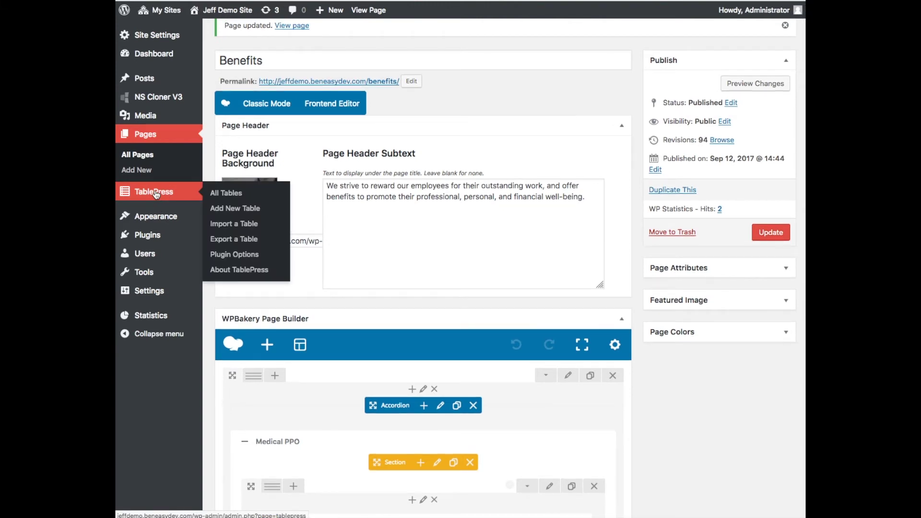
pyautogui.click(156, 194)
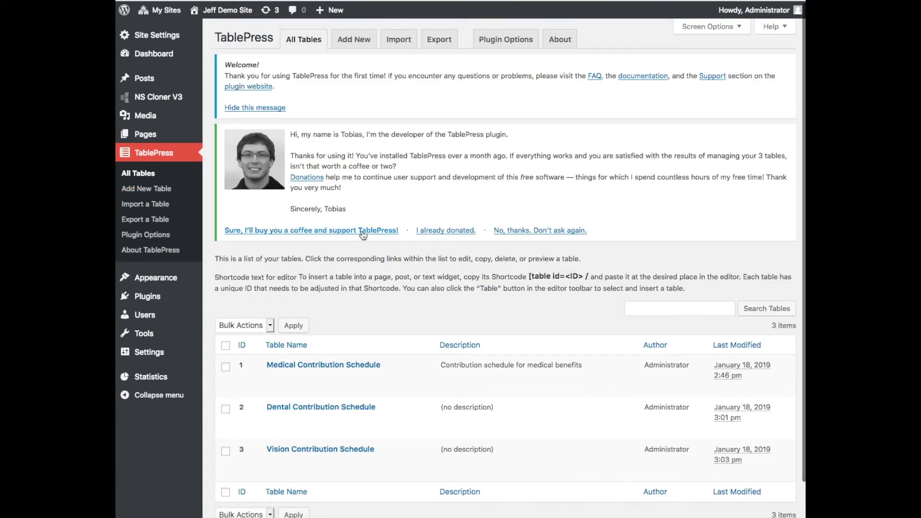
pyautogui.scroll(-2, 363, 235)
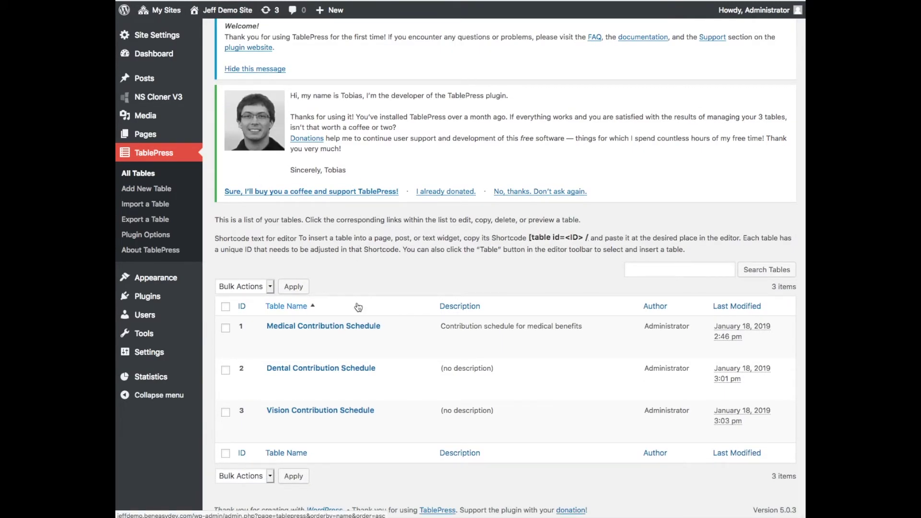
pyautogui.moveTo(304, 336)
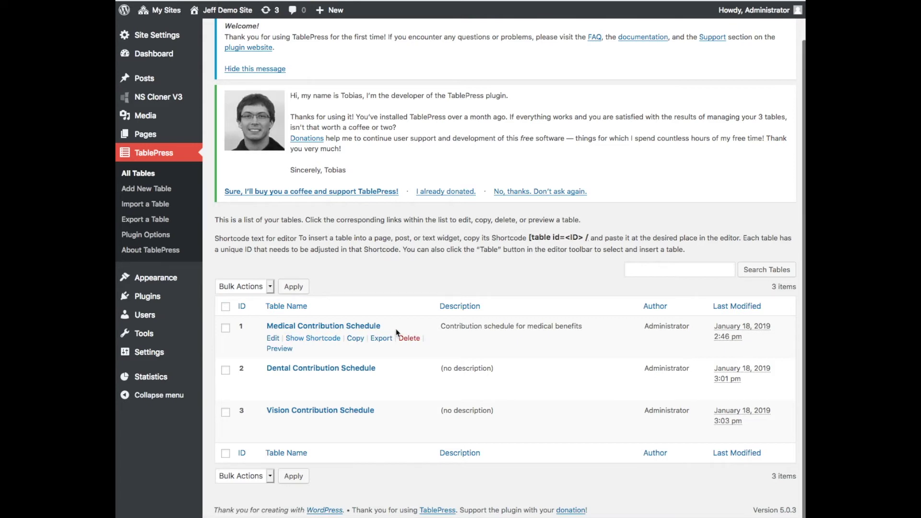
pyautogui.click(293, 329)
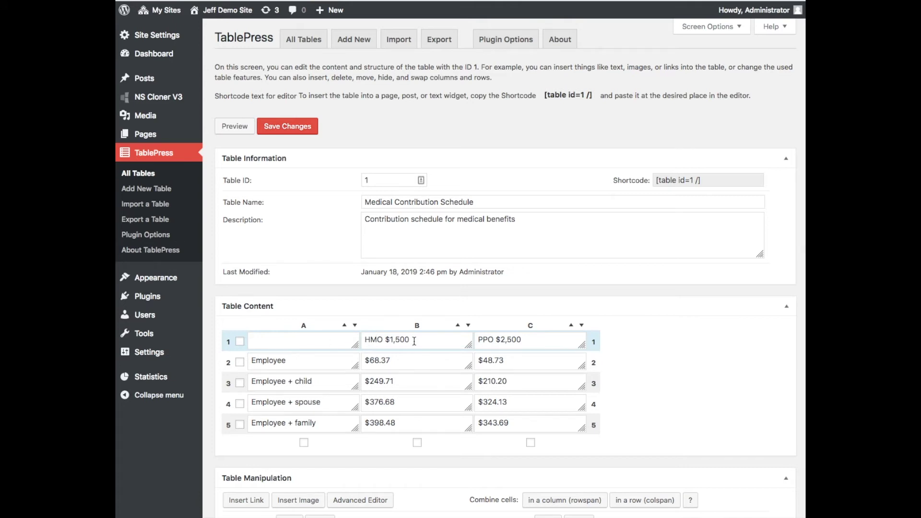
pyautogui.click(532, 337)
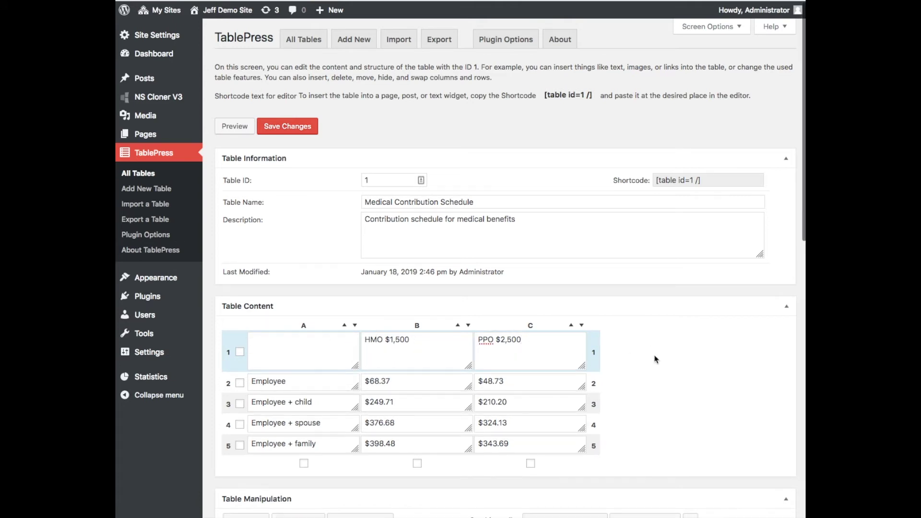
pyautogui.scroll(-5, 653, 358)
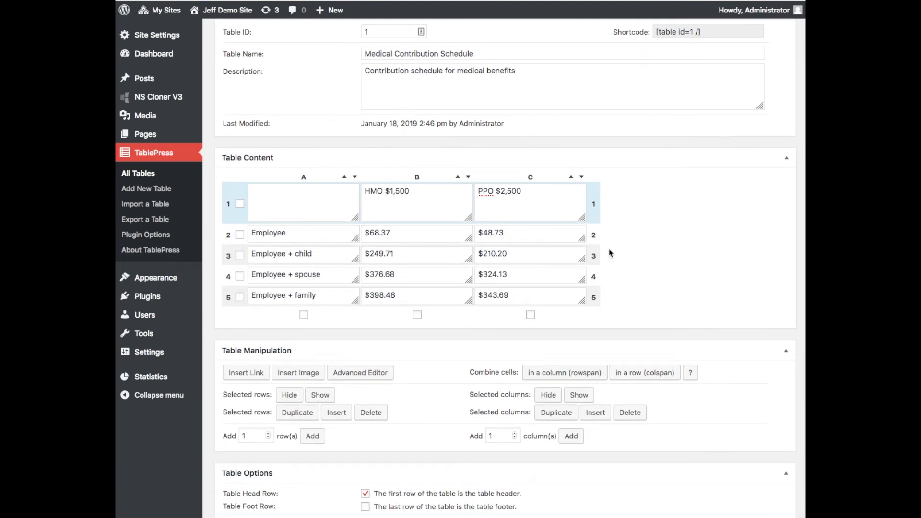
pyautogui.scroll(5, 654, 247)
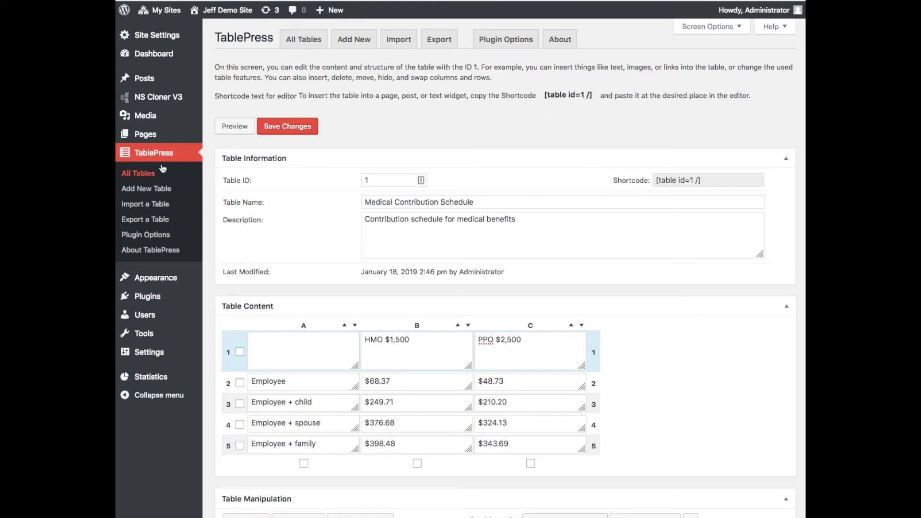
# Step: Return to the list of all tables and make a copy of the Medical Contribution Schedule table
pyautogui.click(141, 175)
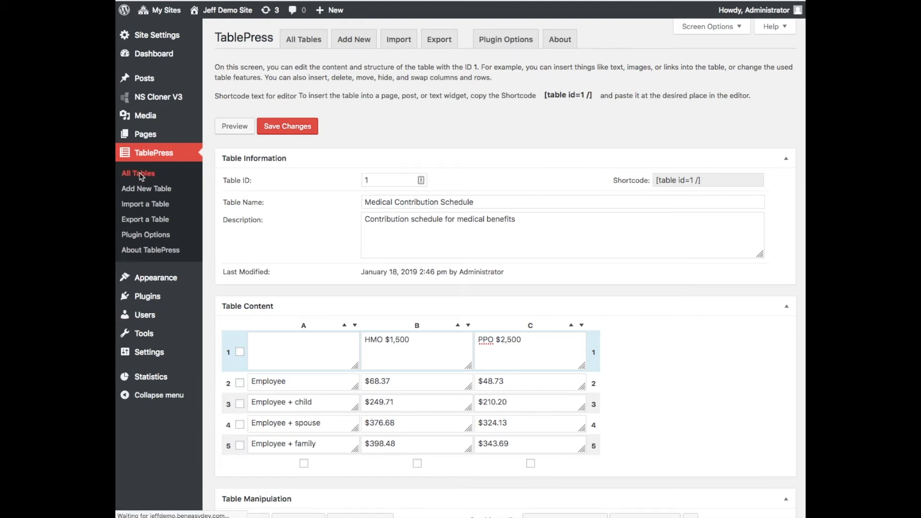
pyautogui.scroll(-2, 367, 345)
pyautogui.moveTo(315, 341)
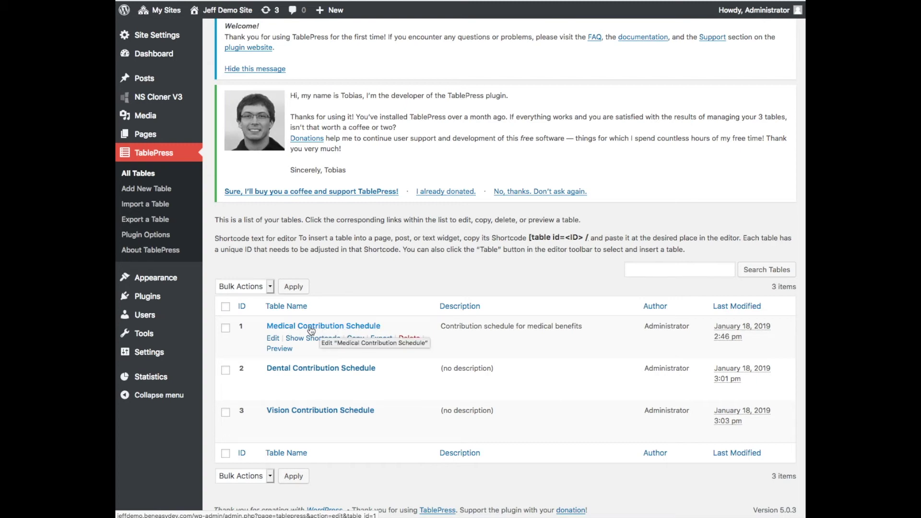
pyautogui.click(354, 339)
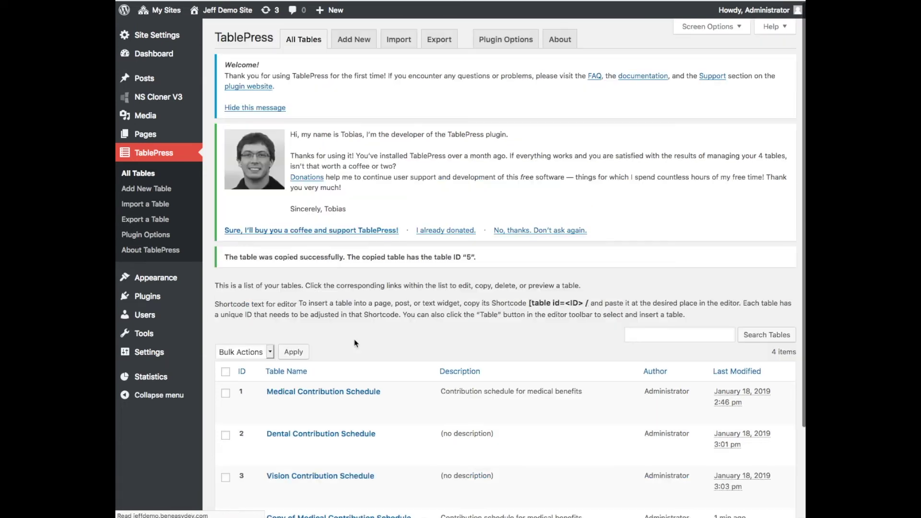
pyautogui.scroll(-2, 356, 342)
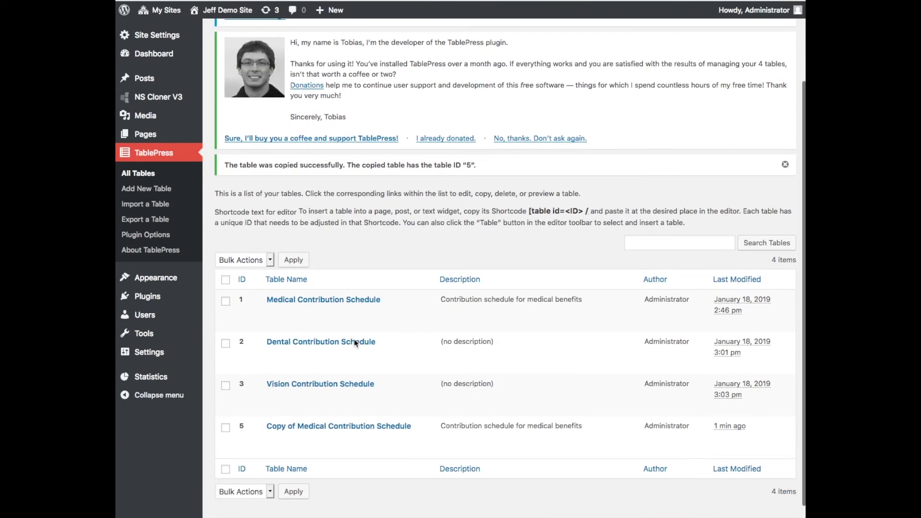
# Step: Open the copied medical table and rename it "Medical PPO Contribution Schedule"
pyautogui.click(303, 429)
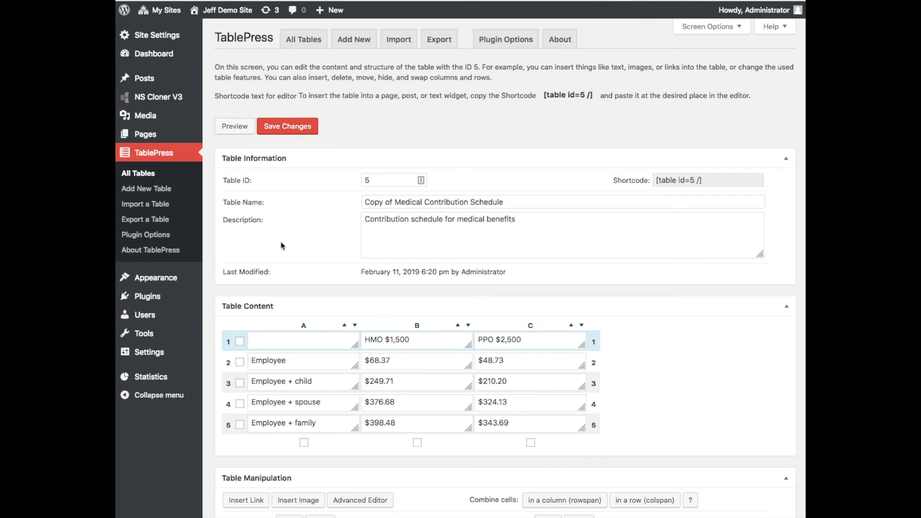
pyautogui.click(392, 202)
pyautogui.press('BackSpace')
pyautogui.press('BackSpace')
pyautogui.press('BackSpace')
pyautogui.press('BackSpace')
pyautogui.press('BackSpace')
pyautogui.press('BackSpace')
pyautogui.press('BackSpace')
pyautogui.press('BackSpace')
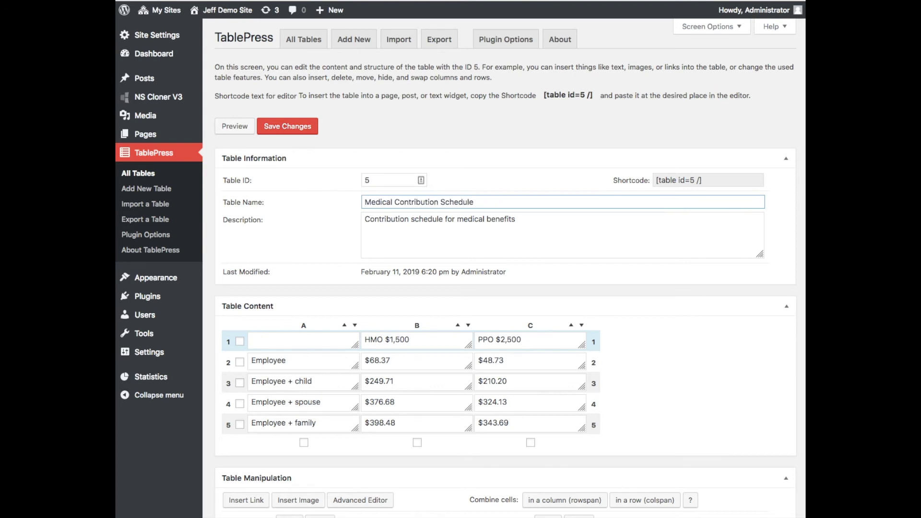
pyautogui.click(396, 202)
pyautogui.write('PPO')
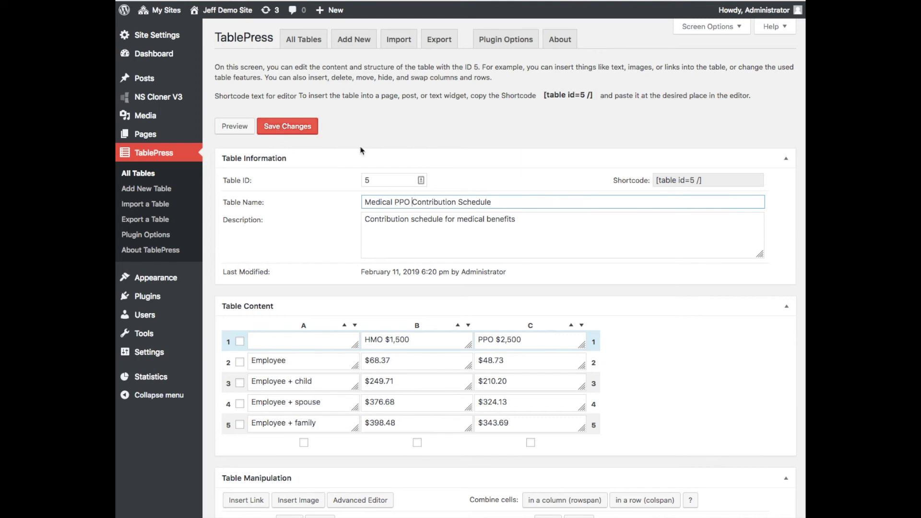
# Step: Copy the table's shortcode [table id=5 /] and save the table changes
pyautogui.moveTo(544, 95); pyautogui.dragTo(590, 96)
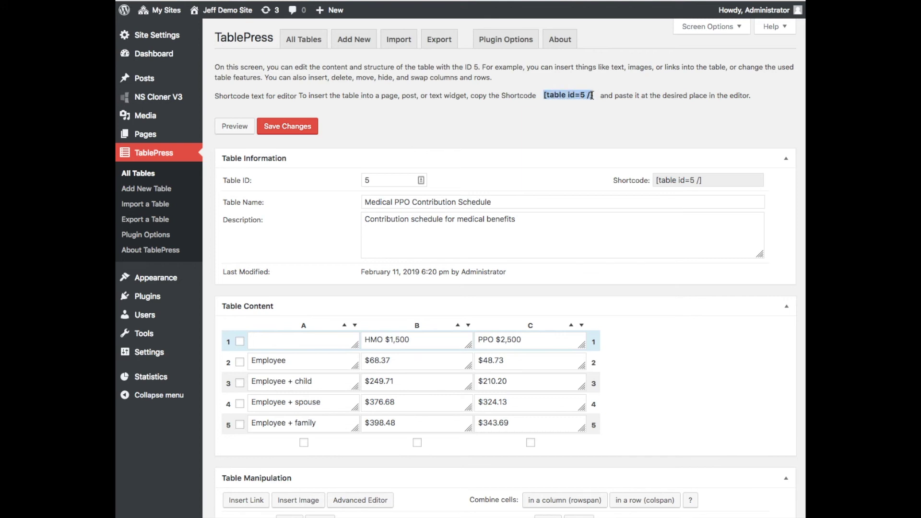
pyautogui.rightClick(588, 96)
pyautogui.click(663, 126)
pyautogui.click(286, 128)
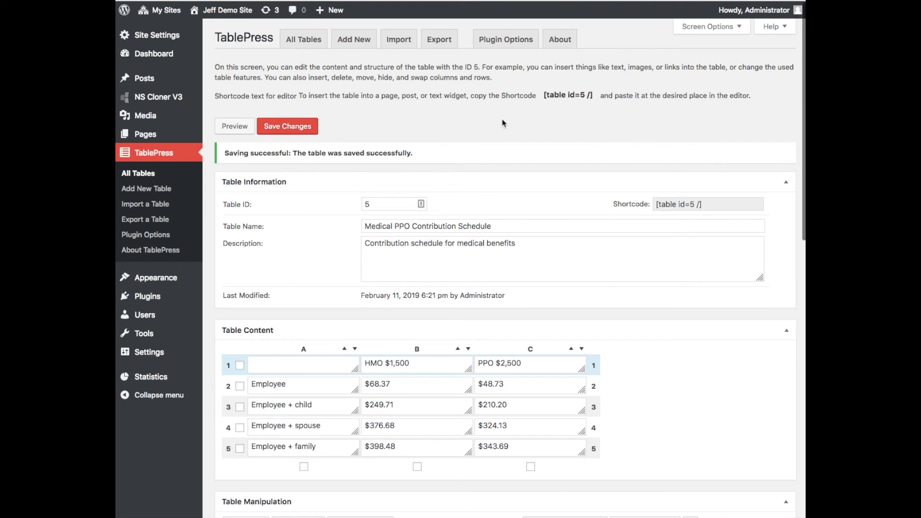
# Step: Go back to the list of pages and open the Benefits page for editing
pyautogui.moveTo(153, 138)
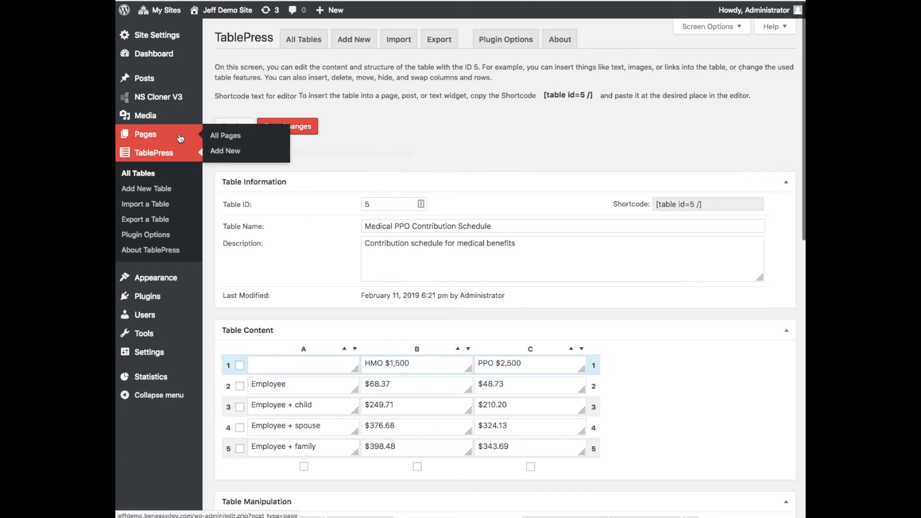
pyautogui.click(221, 139)
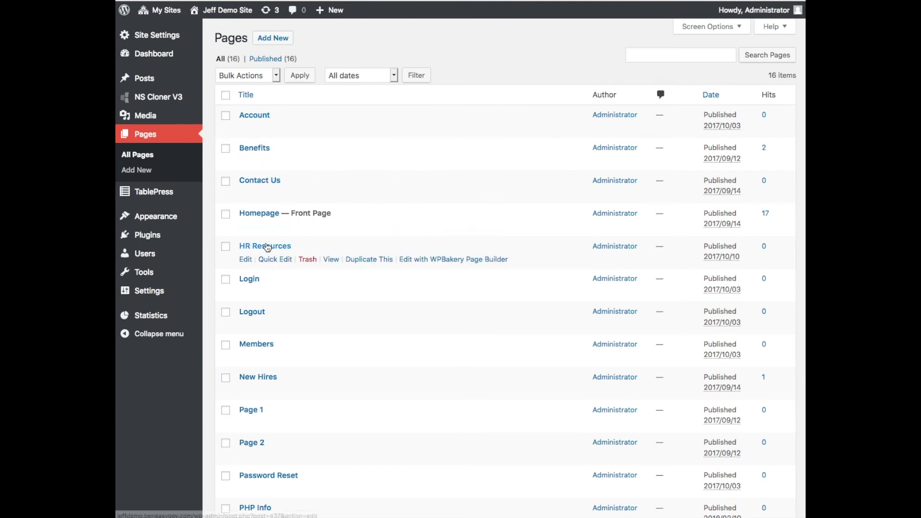
pyautogui.click(254, 150)
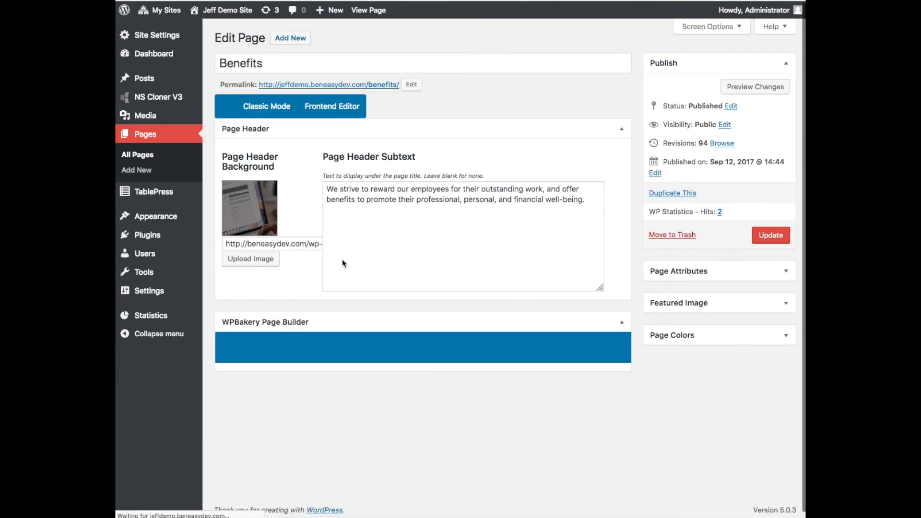
# Step: Change the Medical PPO section's table shortcode to [table id=5 /], save the text block and update the page
pyautogui.scroll(-6, 344, 263)
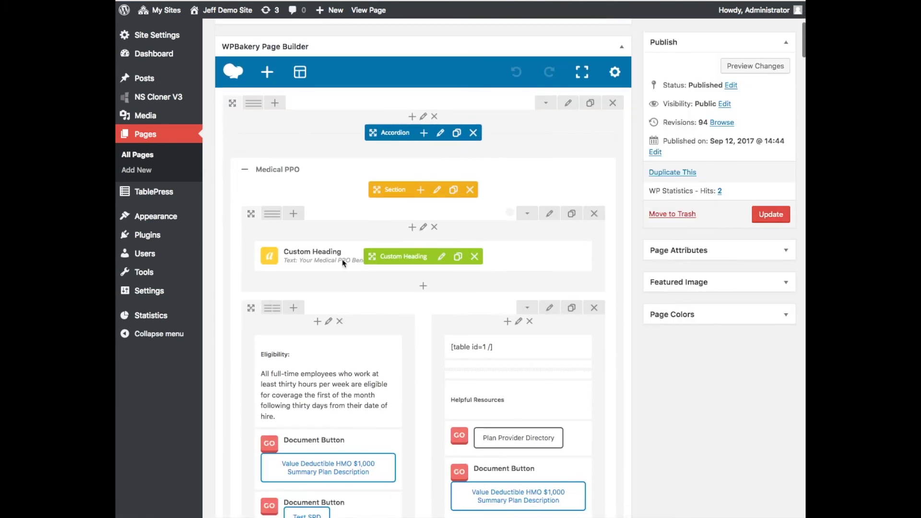
pyautogui.scroll(-1, 343, 263)
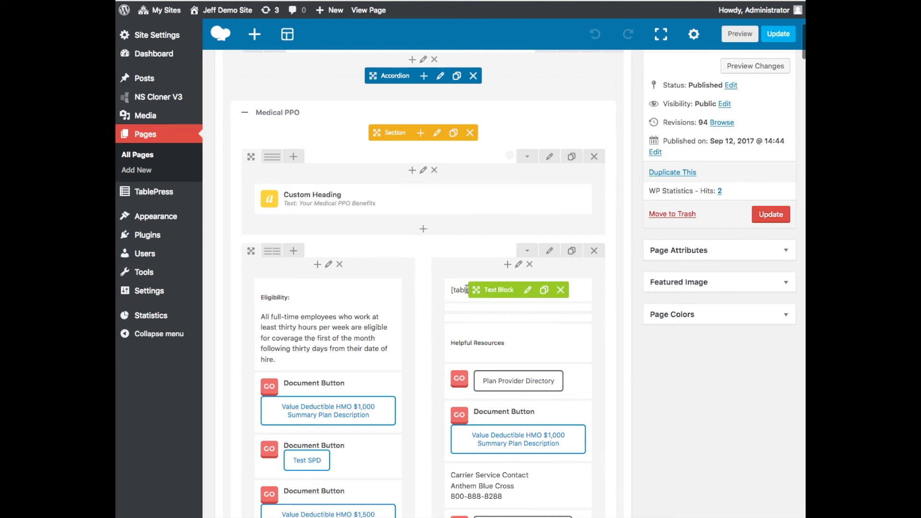
pyautogui.click(528, 291)
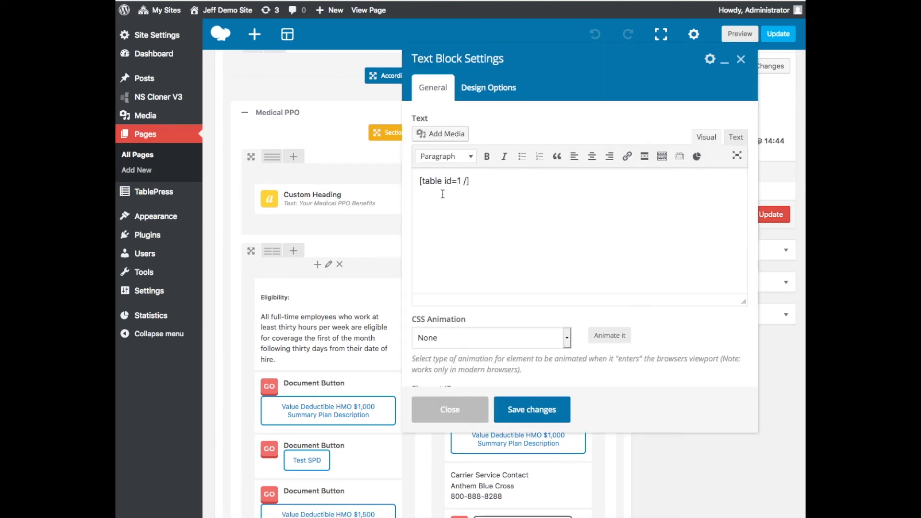
pyautogui.doubleClick(460, 180)
pyautogui.write('5')
pyautogui.click(518, 409)
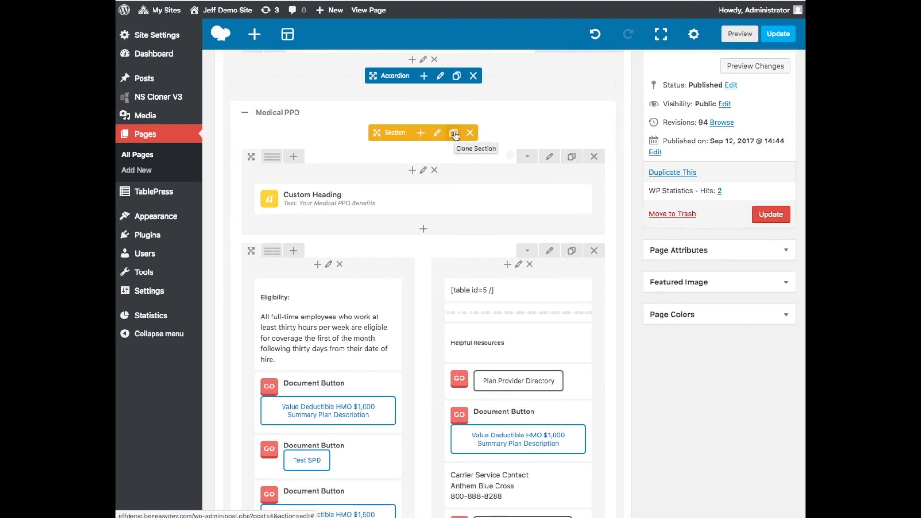
pyautogui.click(771, 214)
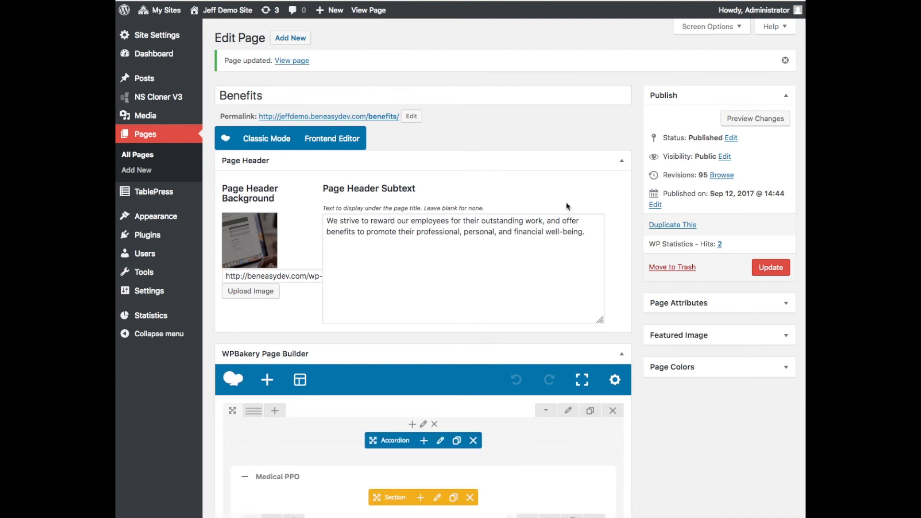
# Step: View the published Benefits page, check the Medical PPO section's content and contribution table, and expand the Dental section
pyautogui.click(374, 15)
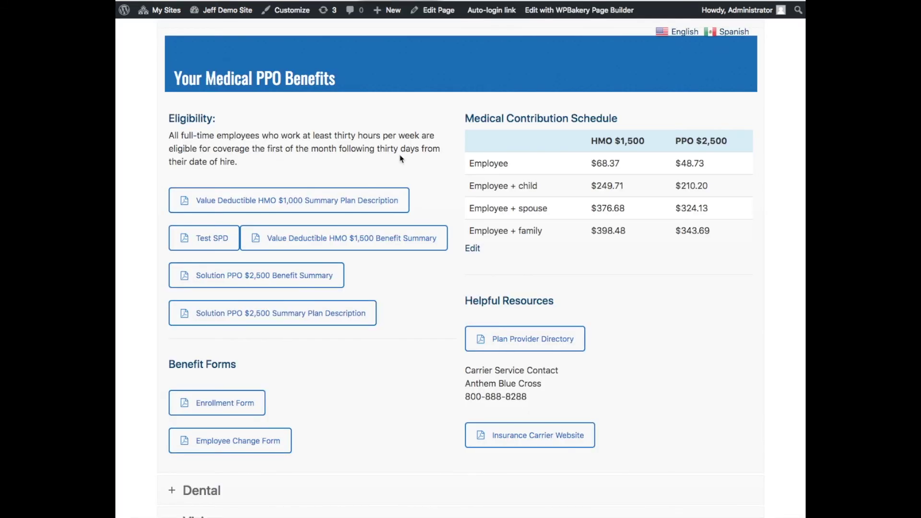
pyautogui.scroll(-4, 409, 175)
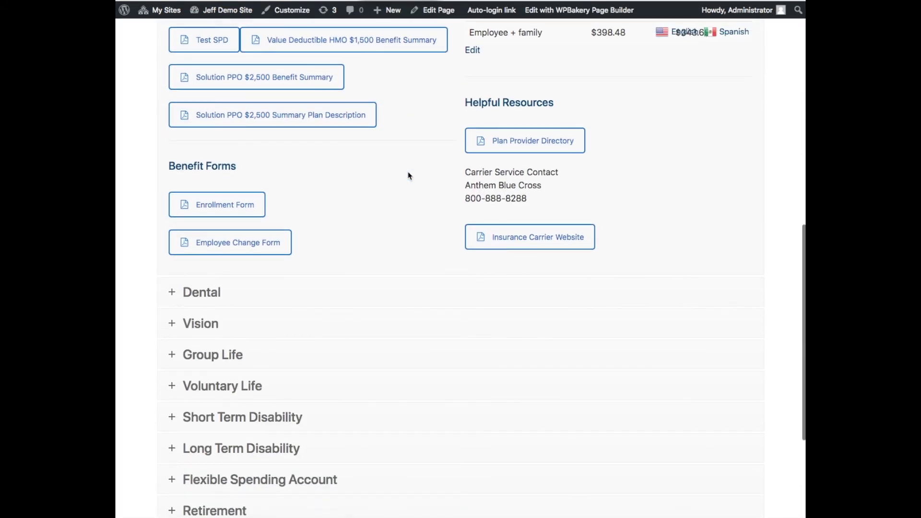
pyautogui.click(174, 293)
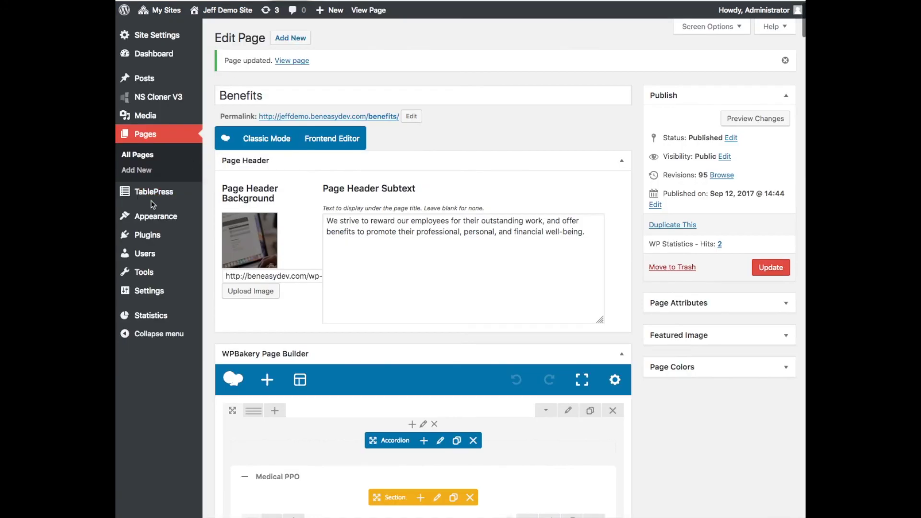
pyautogui.moveTo(153, 195)
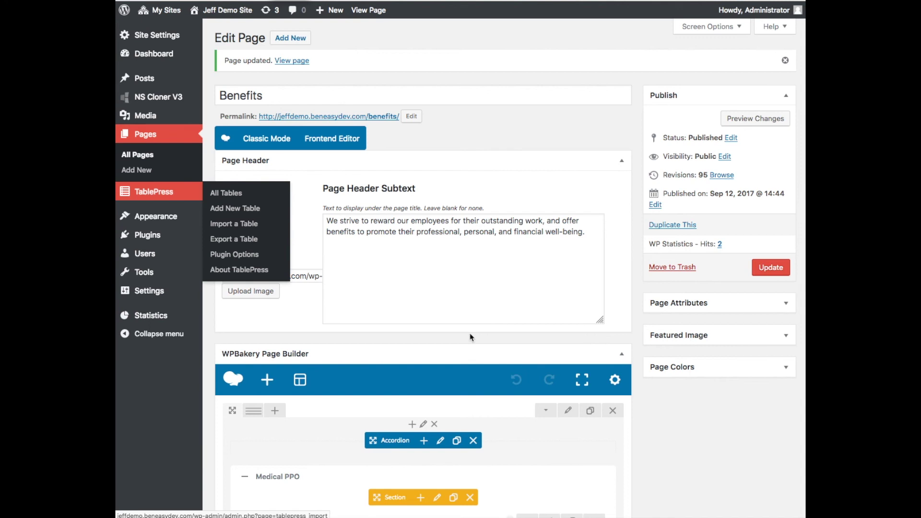
pyautogui.scroll(-5, 468, 329)
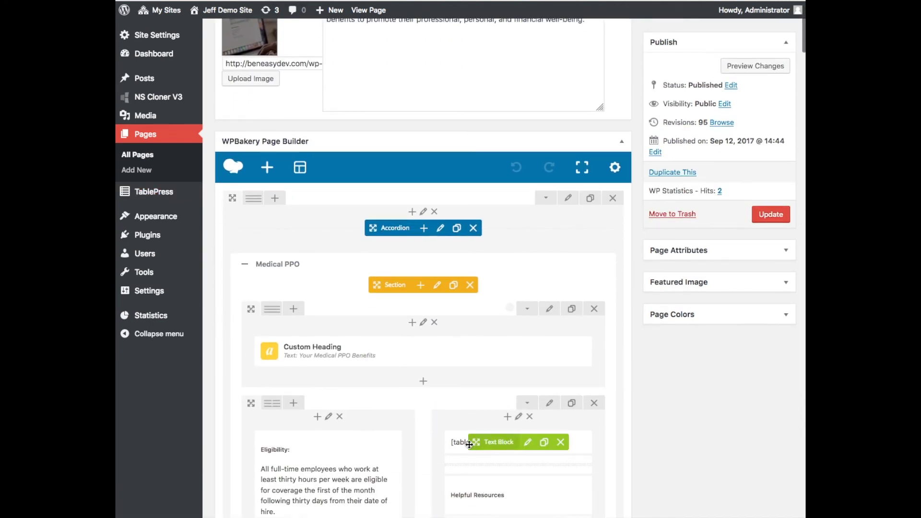
pyautogui.scroll(-5, 421, 326)
pyautogui.scroll(1, 421, 341)
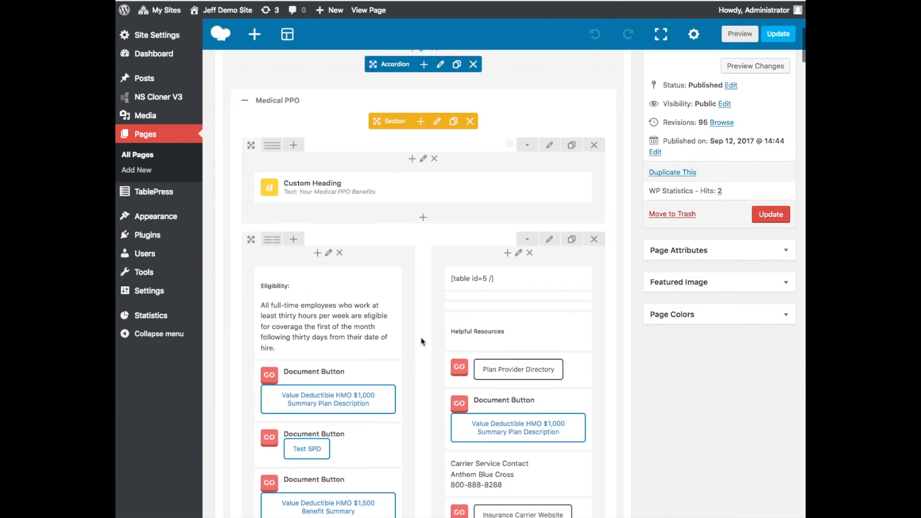